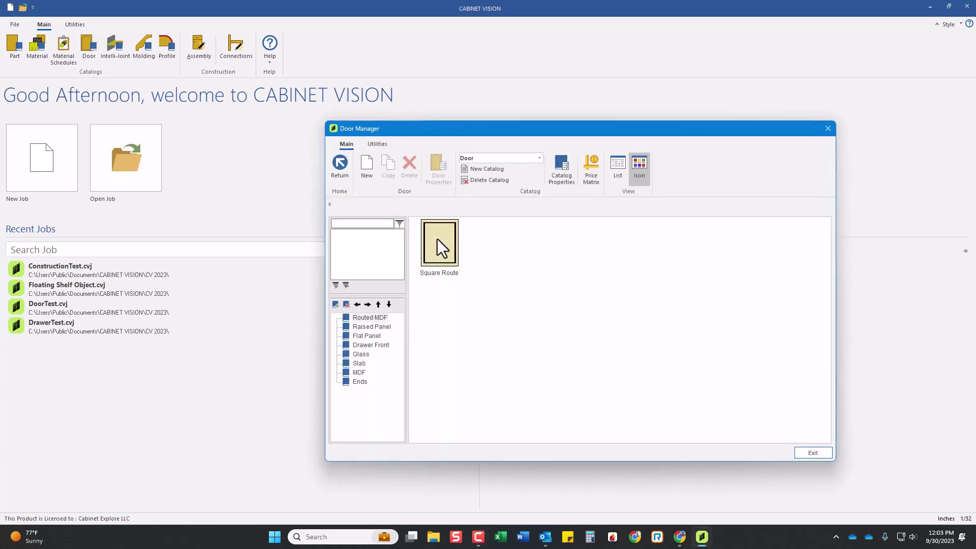
# Nudge the Door Manager window and switch its catalog between Door and STOCK, ending on STOCK
pyautogui.moveTo(543, 126); pyautogui.dragTo(532, 121)
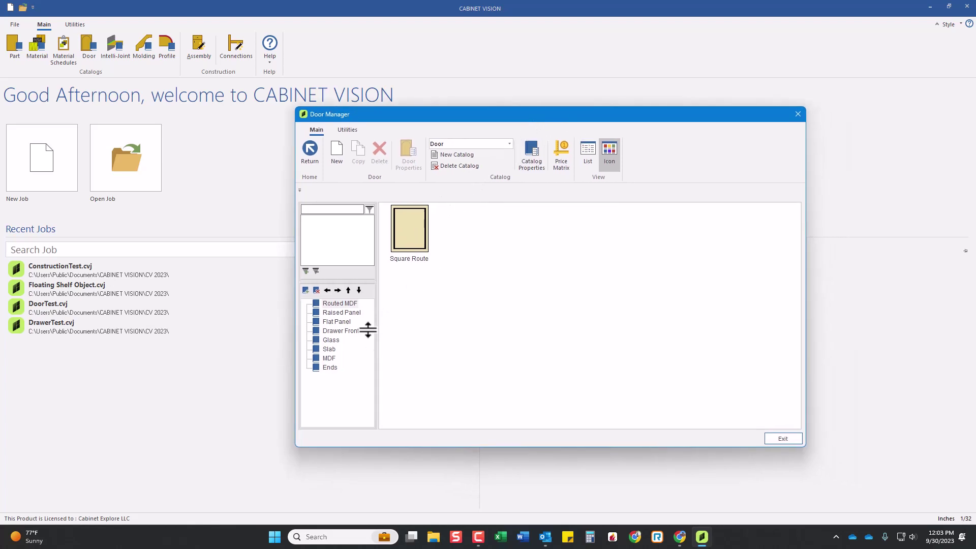
pyautogui.click(461, 143)
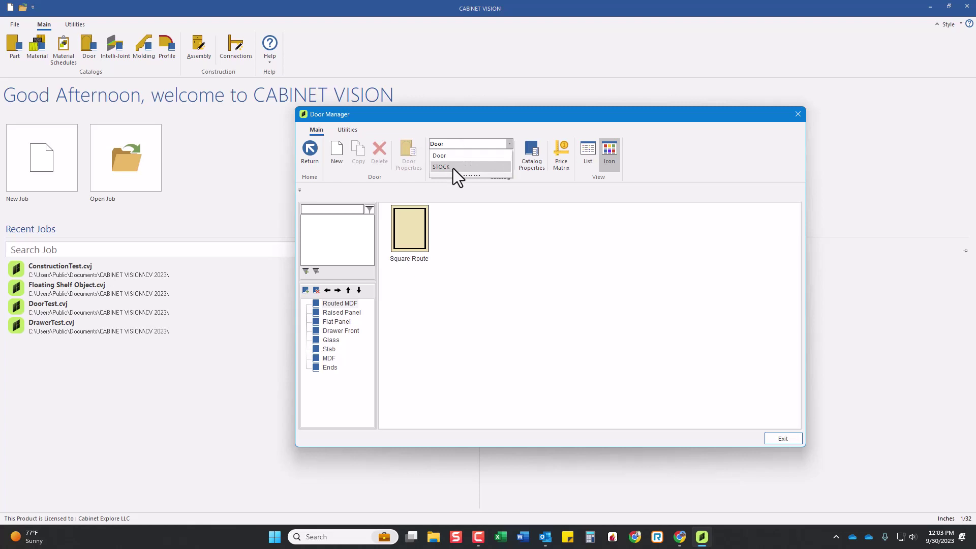
pyautogui.click(453, 169)
pyautogui.click(461, 145)
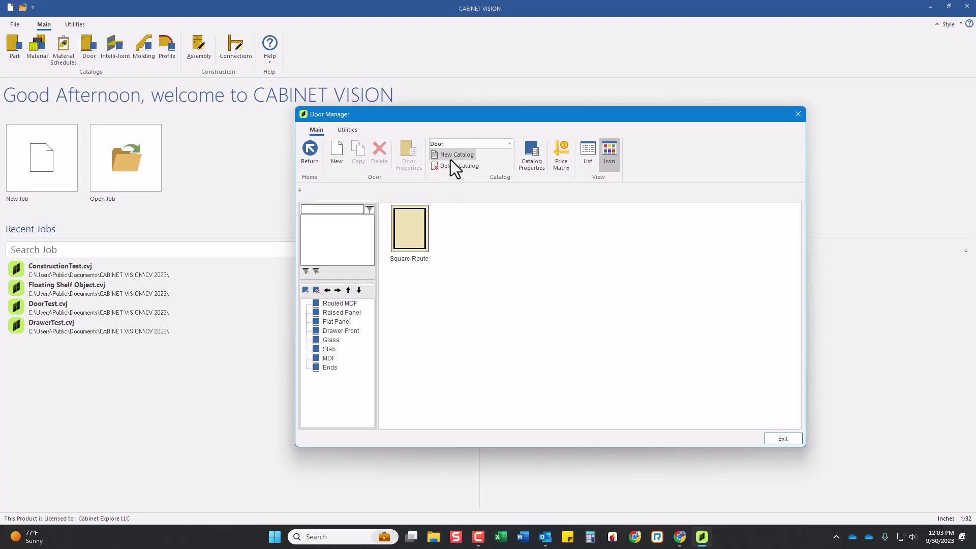
pyautogui.click(455, 147)
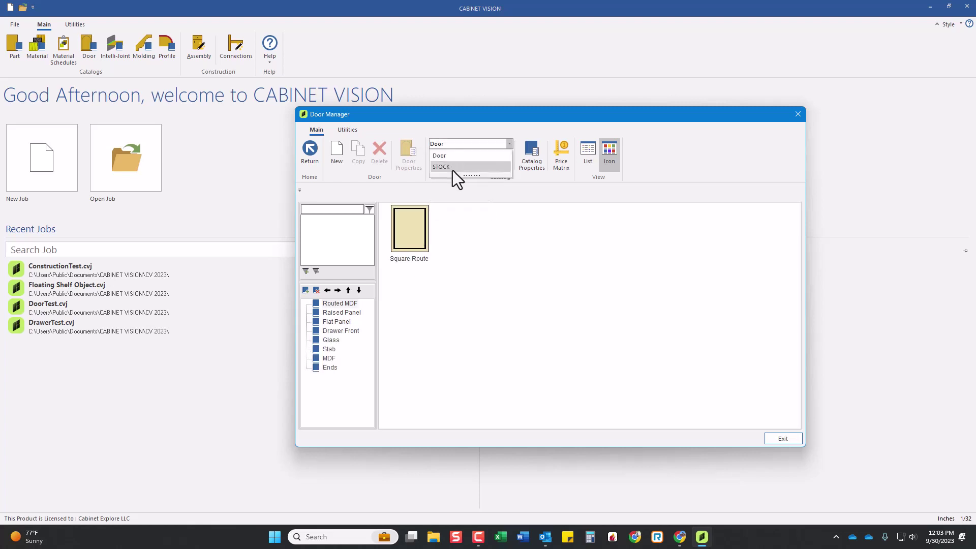
pyautogui.click(452, 170)
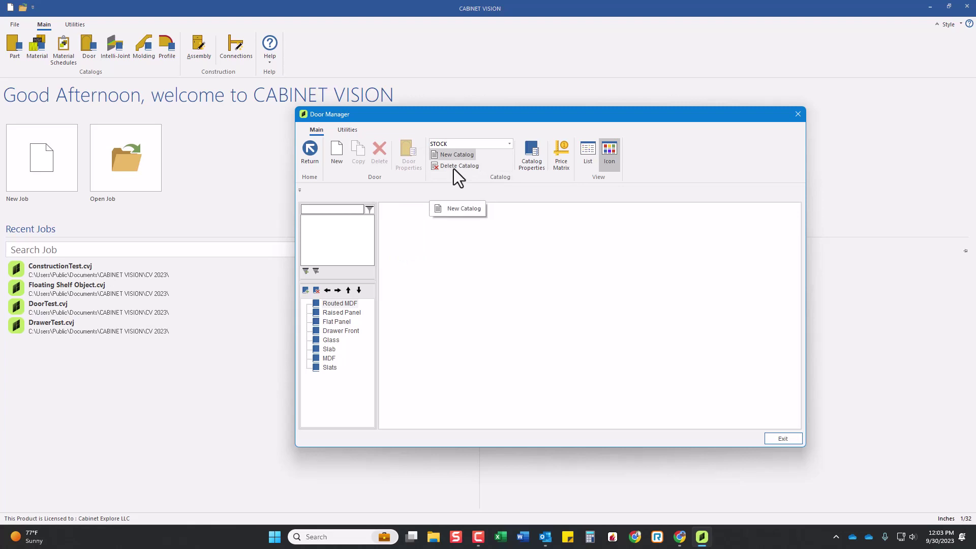
# Create a new door catalog named 'Cabinet Explore'
pyautogui.click(460, 156)
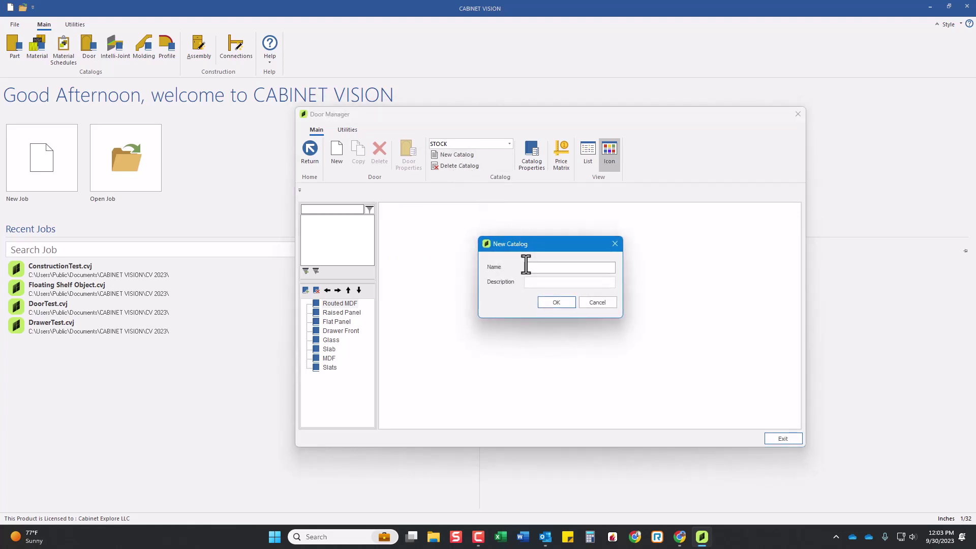
pyautogui.write('Cabinet')
pyautogui.write(' Exdp')
pyautogui.press('BackSpace')
pyautogui.press('BackSpace')
pyautogui.write('plo')
pyautogui.write('re')
pyautogui.click(556, 299)
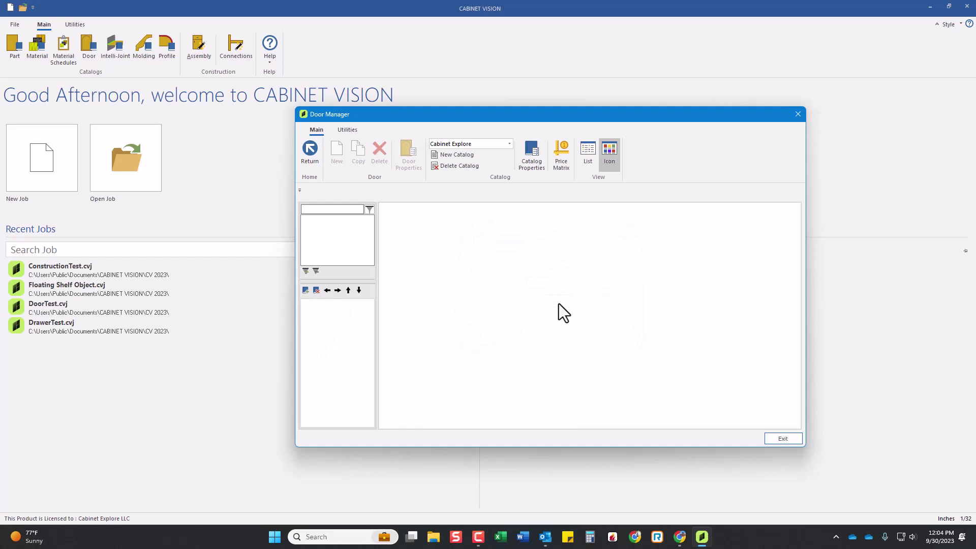
# Set frame stile/rail, mid stile/rail and vertical/horizontal slat widths to 2.75 and confirm
pyautogui.click(539, 153)
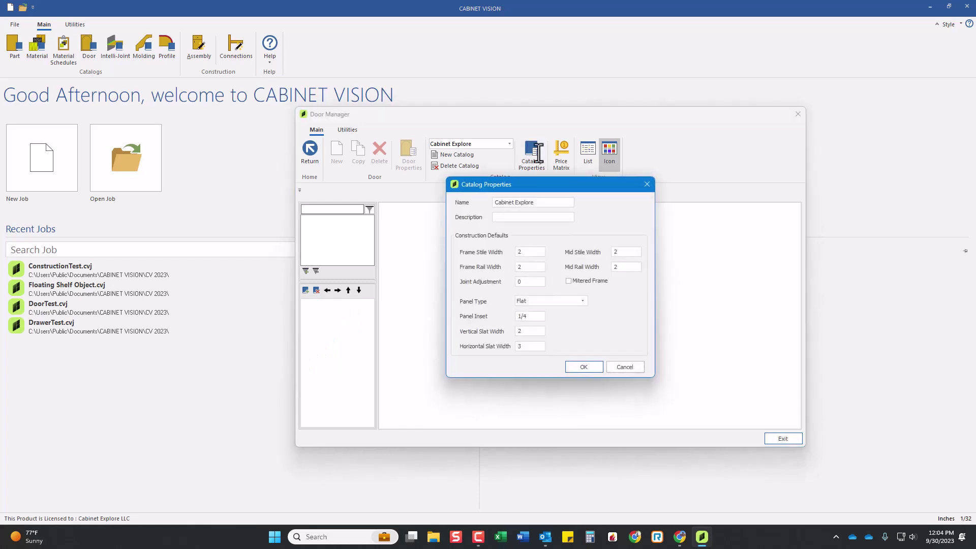
pyautogui.click(527, 252)
pyautogui.moveTo(527, 253)
pyautogui.mouseDown()
pyautogui.moveTo(495, 248)
pyautogui.moveTo(482, 267)
pyautogui.mouseUp()
pyautogui.write('2.75')
pyautogui.write('2.75')
pyautogui.moveTo(622, 252); pyautogui.dragTo(568, 246)
pyautogui.write('75')
pyautogui.moveTo(622, 268); pyautogui.dragTo(589, 263)
pyautogui.write('2.75')
pyautogui.click(533, 302)
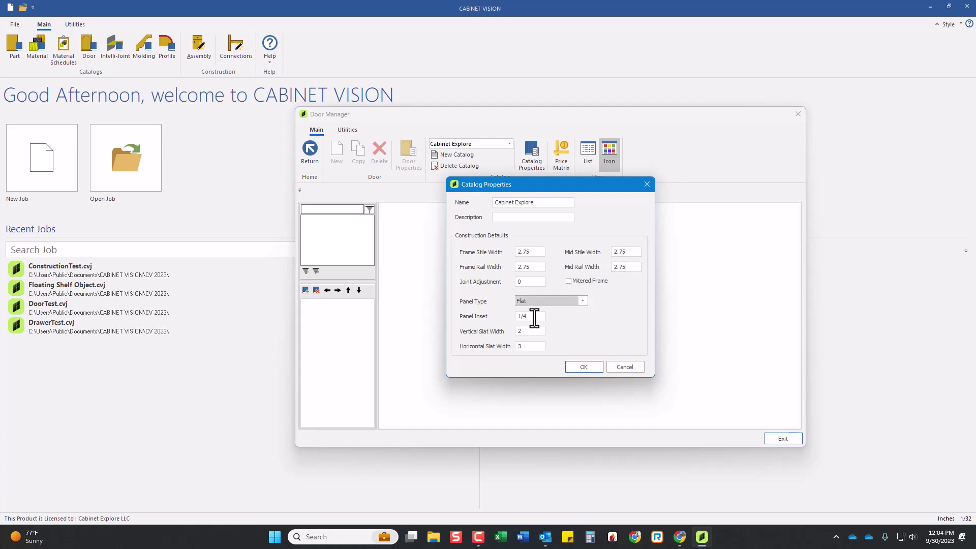
pyautogui.click(534, 316)
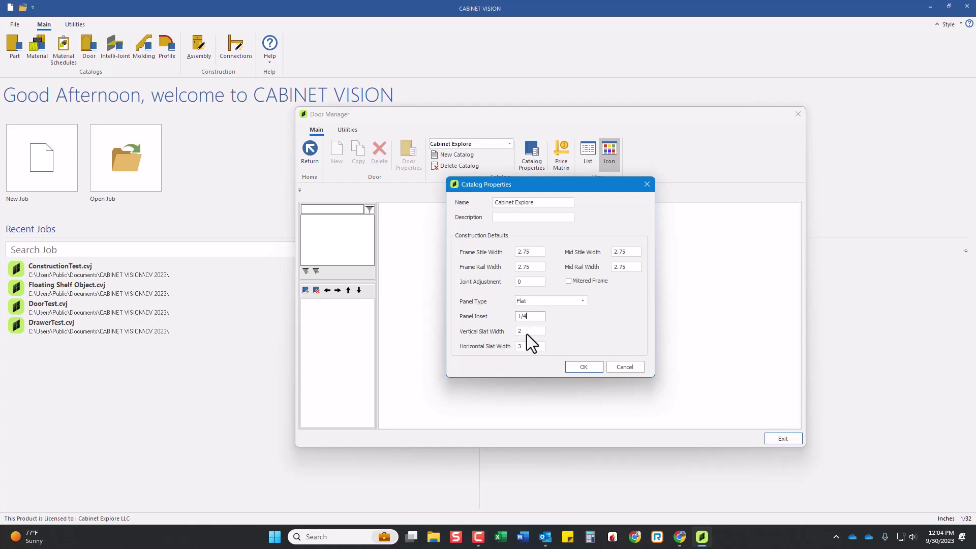
pyautogui.moveTo(532, 331); pyautogui.dragTo(506, 331)
pyautogui.write('.75')
pyautogui.moveTo(532, 345); pyautogui.dragTo(496, 346)
pyautogui.write('2.75')
pyautogui.click(577, 367)
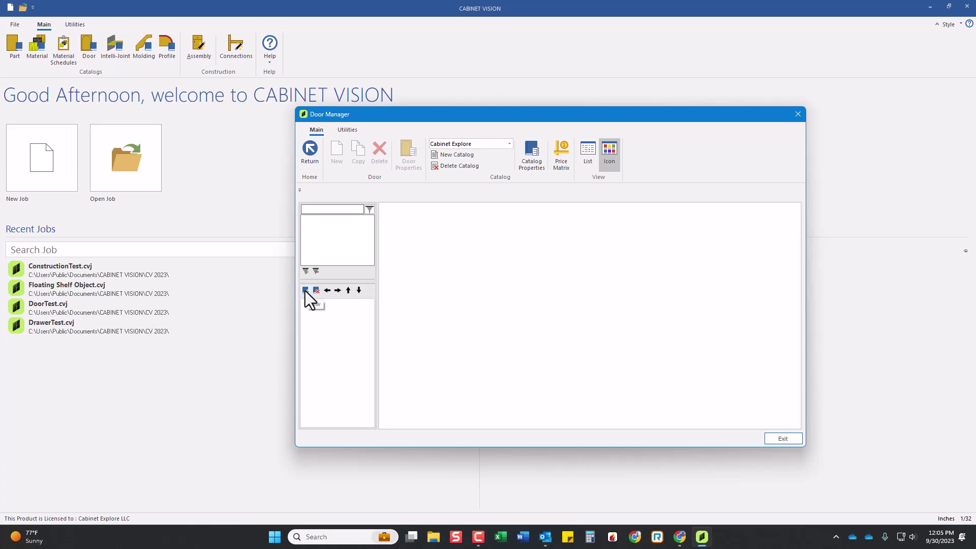
# Add a folder named 'Solid' to the Cabinet Explore catalog
pyautogui.click(305, 291)
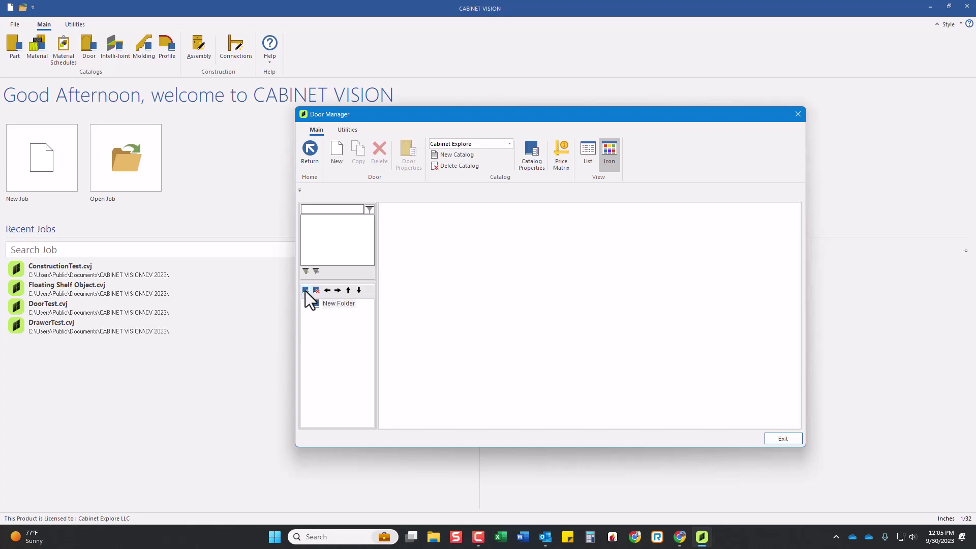
pyautogui.rightClick(327, 304)
pyautogui.click(378, 341)
pyautogui.write('Solid')
pyautogui.press('Return')
# Add a 'Slab' folder and move it out to the top level beside Solid
pyautogui.click(306, 291)
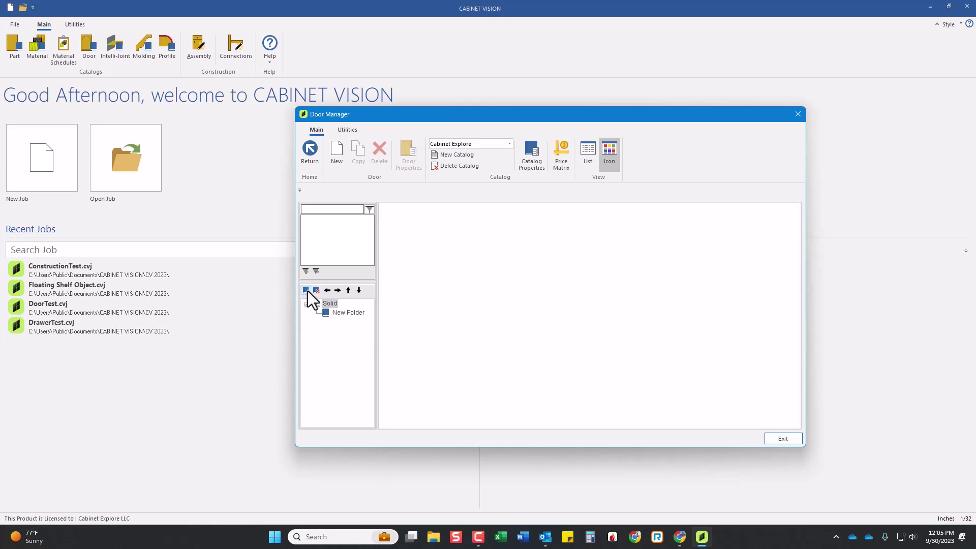
pyautogui.rightClick(341, 315)
pyautogui.click(370, 347)
pyautogui.write('Slab')
pyautogui.press('Return')
pyautogui.click(329, 291)
pyautogui.click(326, 303)
# Create 'Doors' and 'Drawer Fronts' subfolders under Solid
pyautogui.click(307, 291)
pyautogui.rightClick(345, 315)
pyautogui.click(378, 350)
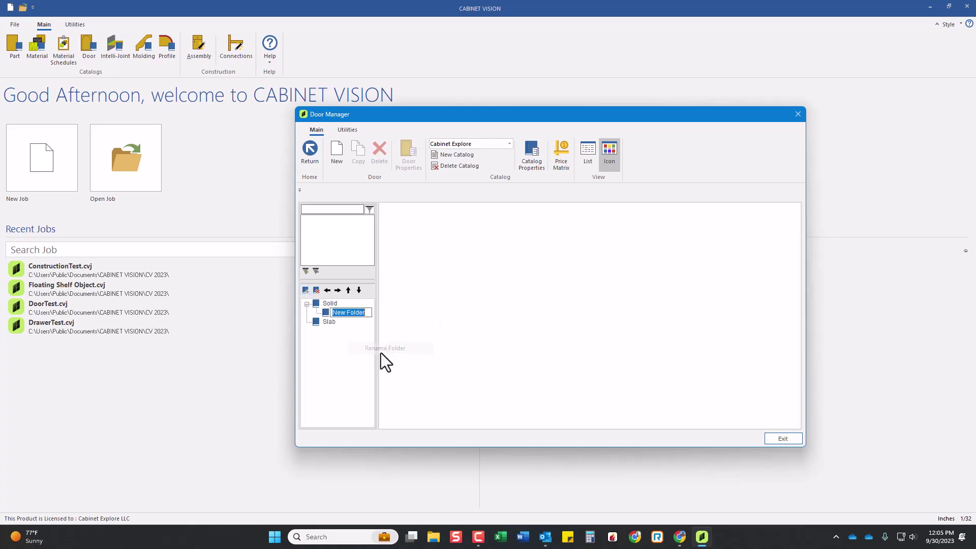
pyautogui.write('Doors')
pyautogui.press('Return')
pyautogui.click(306, 291)
pyautogui.rightClick(354, 323)
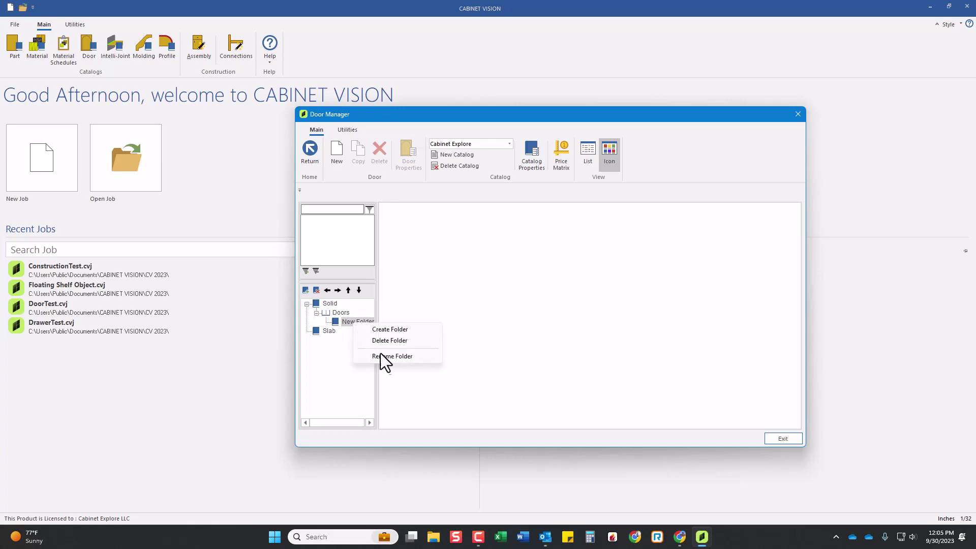
pyautogui.click(383, 356)
pyautogui.write('Drawer Front')
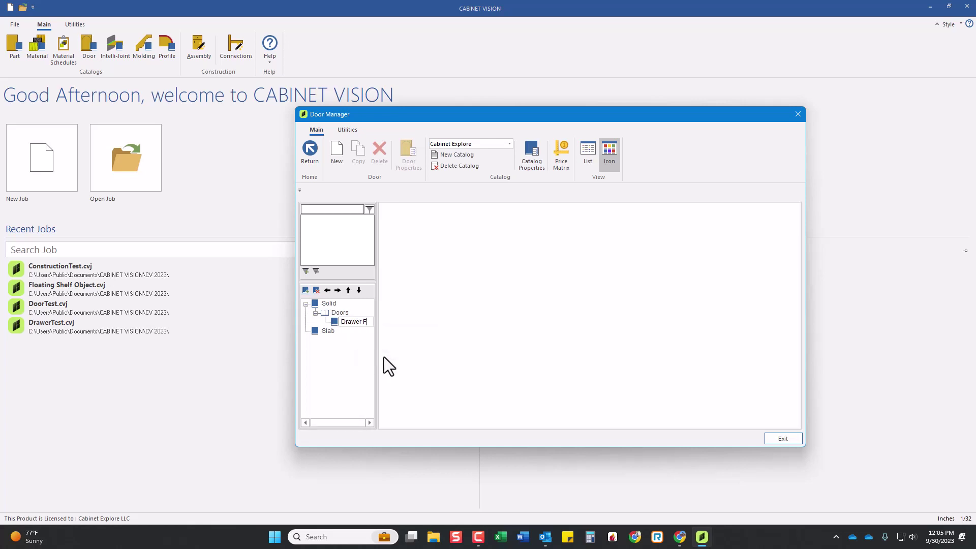
pyautogui.press('Return')
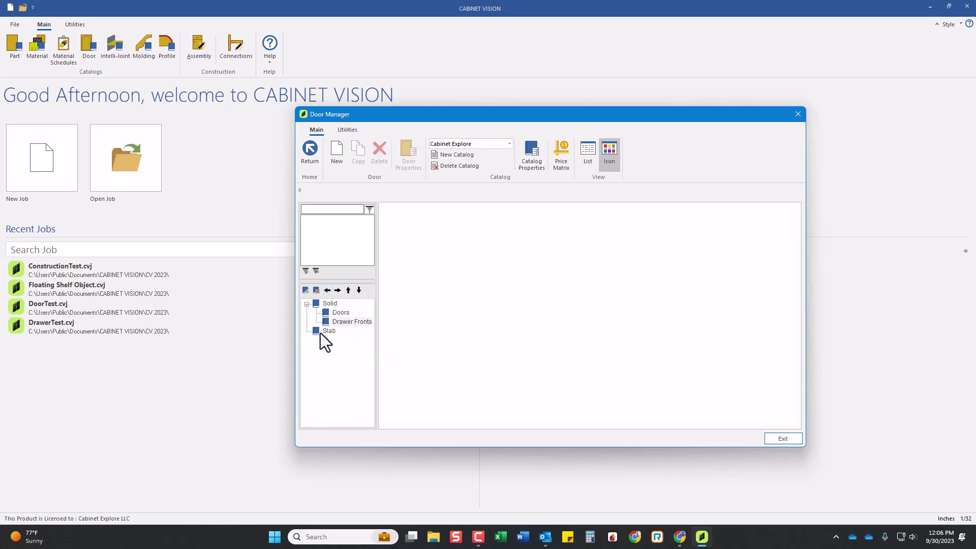
# Create 'Doors' and 'Drawer Fronts' under Slab, ordering Drawer Fronts below Doors
pyautogui.click(305, 290)
pyautogui.rightClick(343, 341)
pyautogui.click(367, 372)
pyautogui.write('Do')
pyautogui.write('ors')
pyautogui.press('Return')
pyautogui.click(306, 289)
pyautogui.rightClick(346, 341)
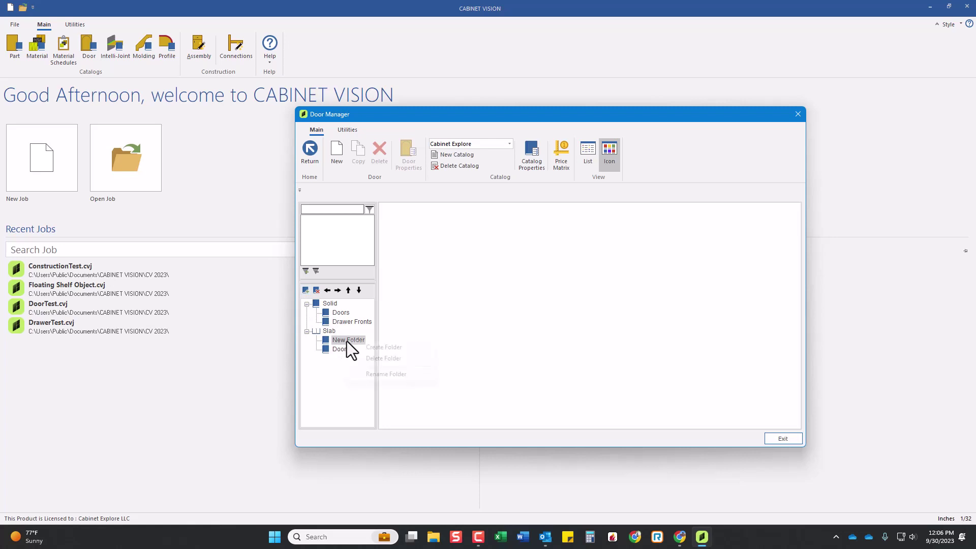
pyautogui.click(371, 374)
pyautogui.write('Drawer')
pyautogui.write(' Fronts')
pyautogui.press('Return')
pyautogui.click(355, 289)
pyautogui.click(330, 304)
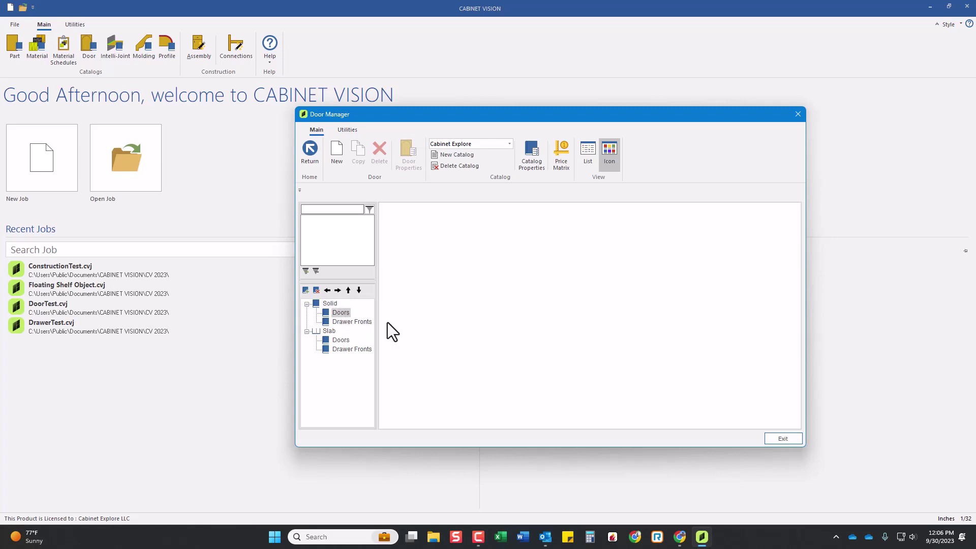
# Browse the STOCK catalog and the Door catalog's Flat Panel doors
pyautogui.click(477, 145)
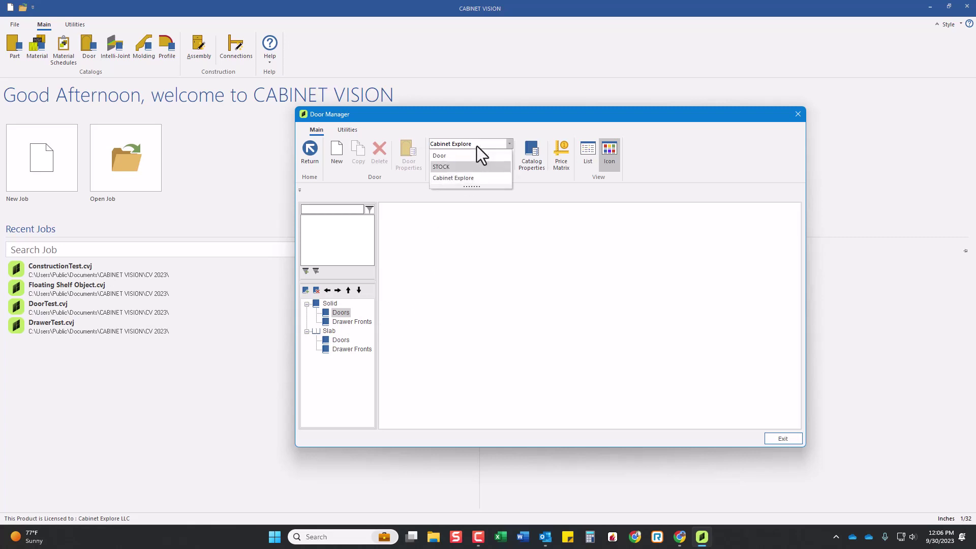
pyautogui.click(444, 166)
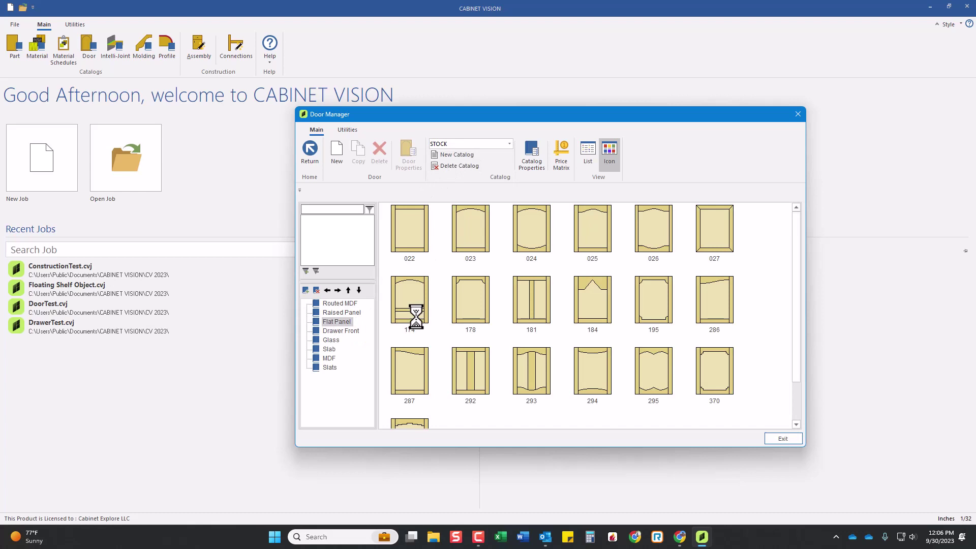
pyautogui.scroll(-1, 417, 318)
pyautogui.scroll(1, 427, 283)
pyautogui.click(467, 144)
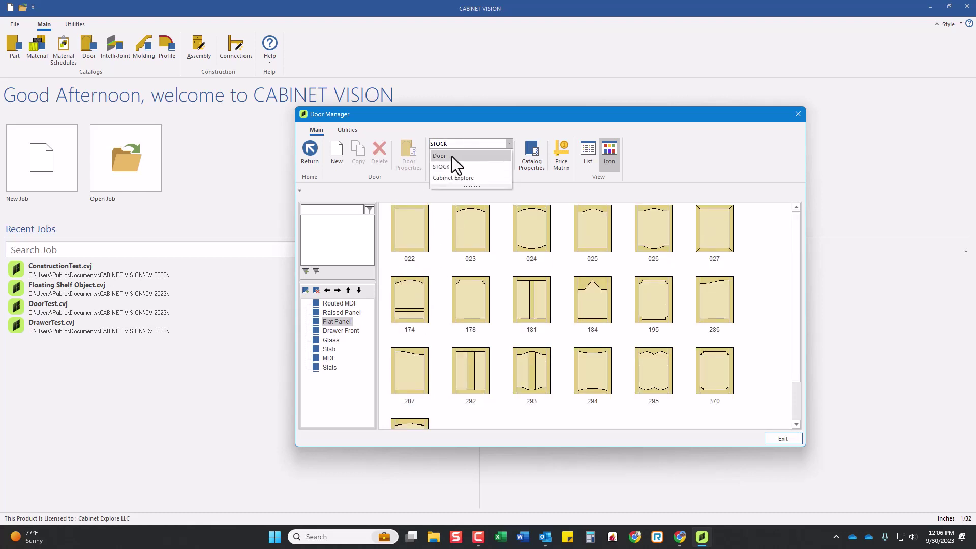
pyautogui.click(449, 157)
pyautogui.click(334, 323)
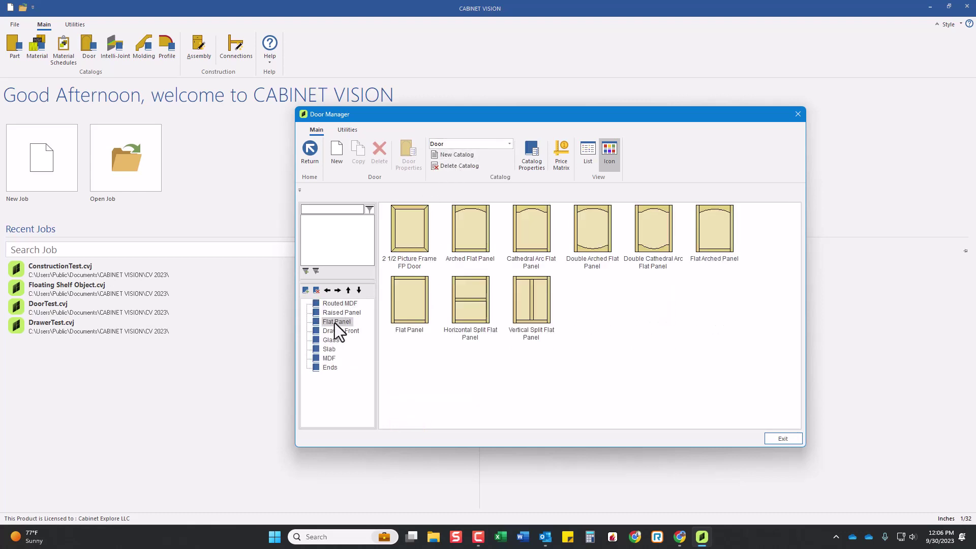
# Return to the Cabinet Explore catalog and expand the Solid folder
pyautogui.click(484, 143)
pyautogui.click(456, 181)
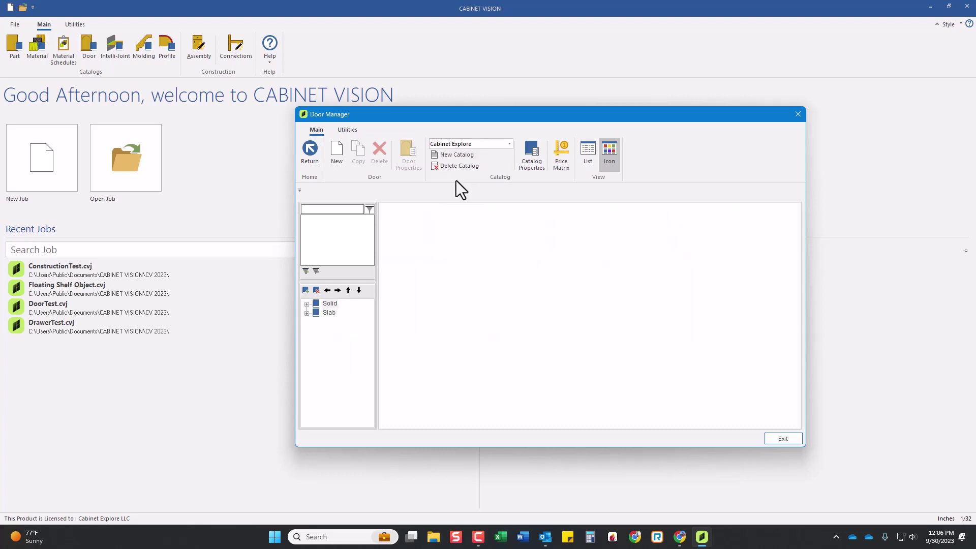
pyautogui.click(306, 304)
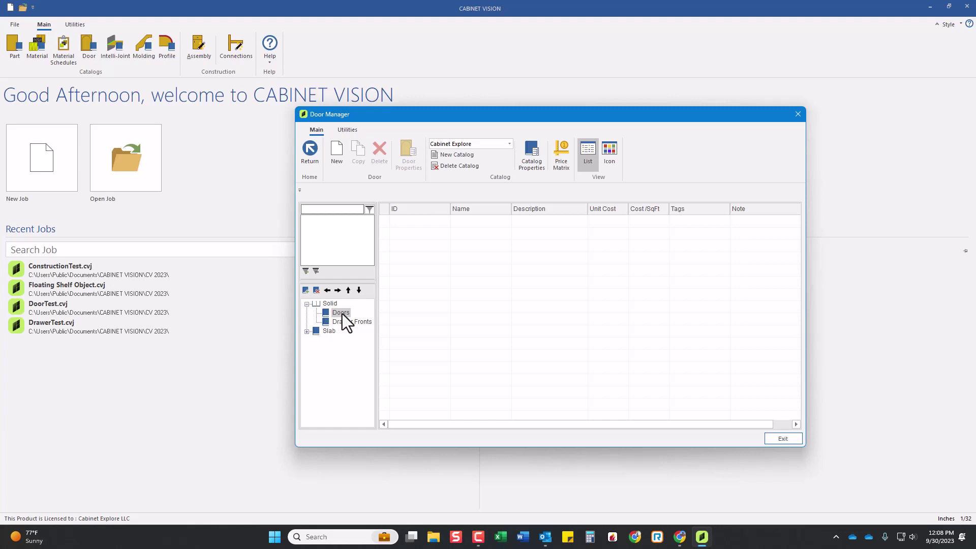
# Create a multi-piece door named 'Shaker' in the Solid > Doors folder
pyautogui.click(342, 313)
pyautogui.click(339, 151)
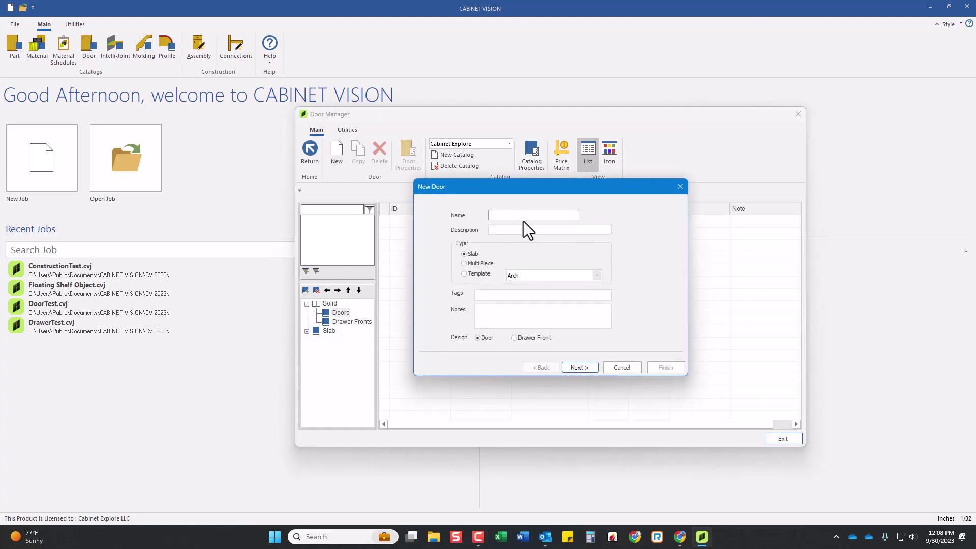
pyautogui.write('Shaker')
pyautogui.click(478, 264)
pyautogui.click(499, 295)
pyautogui.click(497, 230)
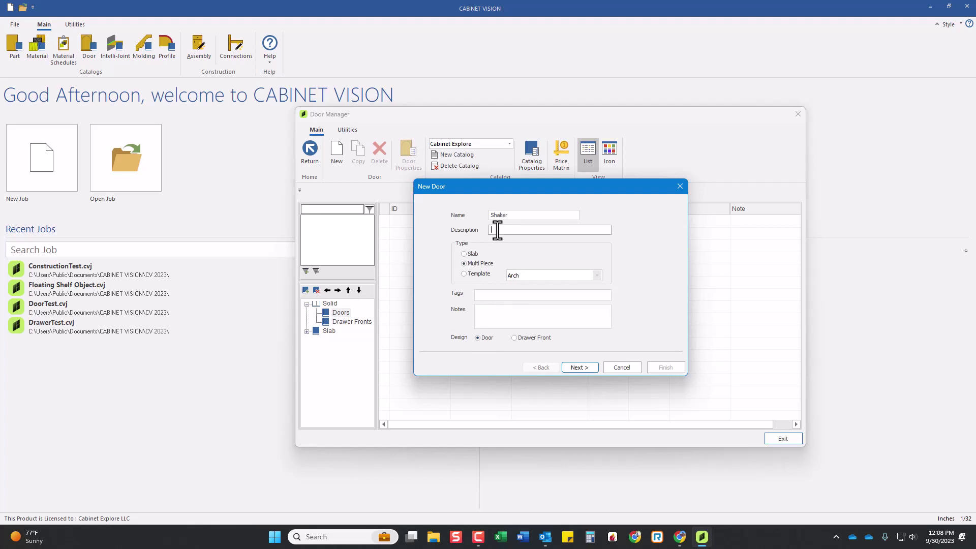
pyautogui.click(579, 368)
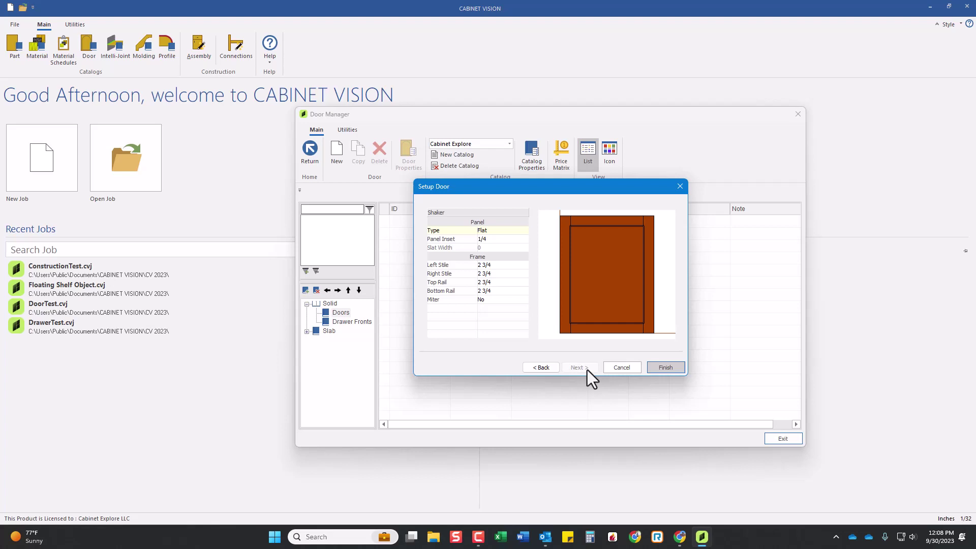
pyautogui.click(659, 372)
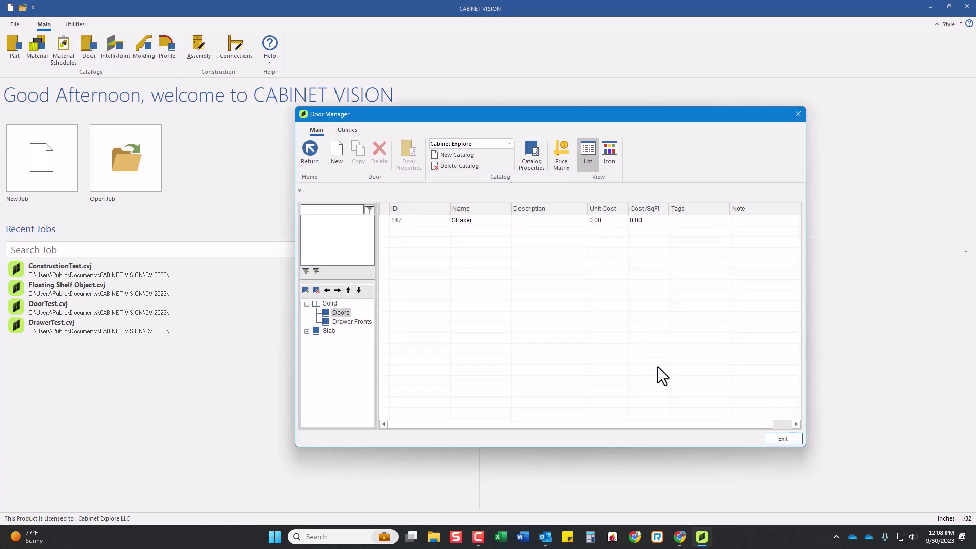
# Switch to thumbnail view and open the Shaker door's properties (ID 147)
pyautogui.click(610, 162)
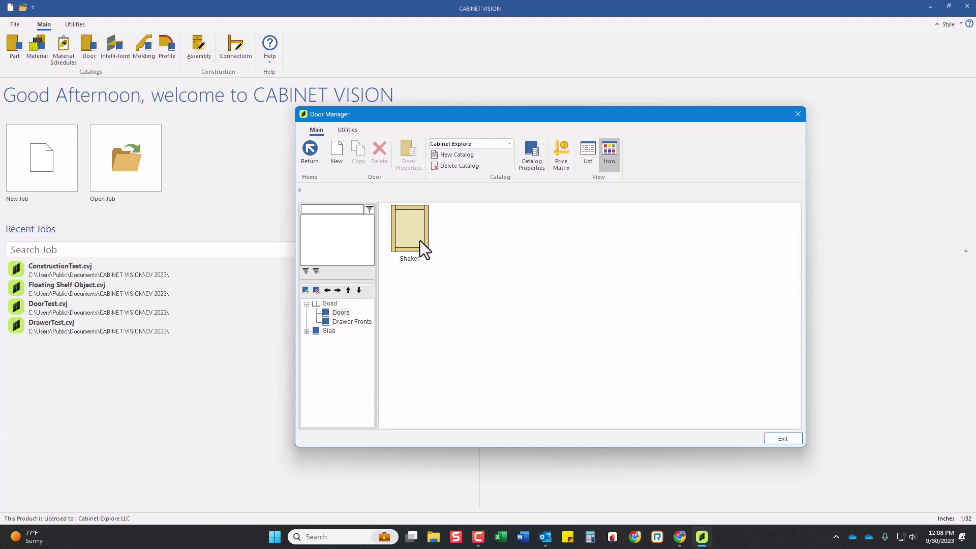
pyautogui.click(405, 237)
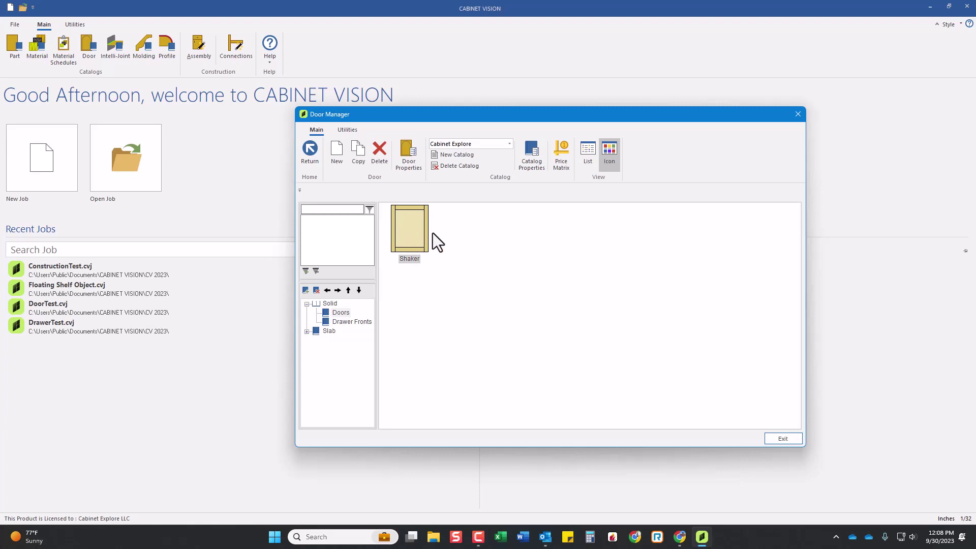
pyautogui.doubleClick(414, 234)
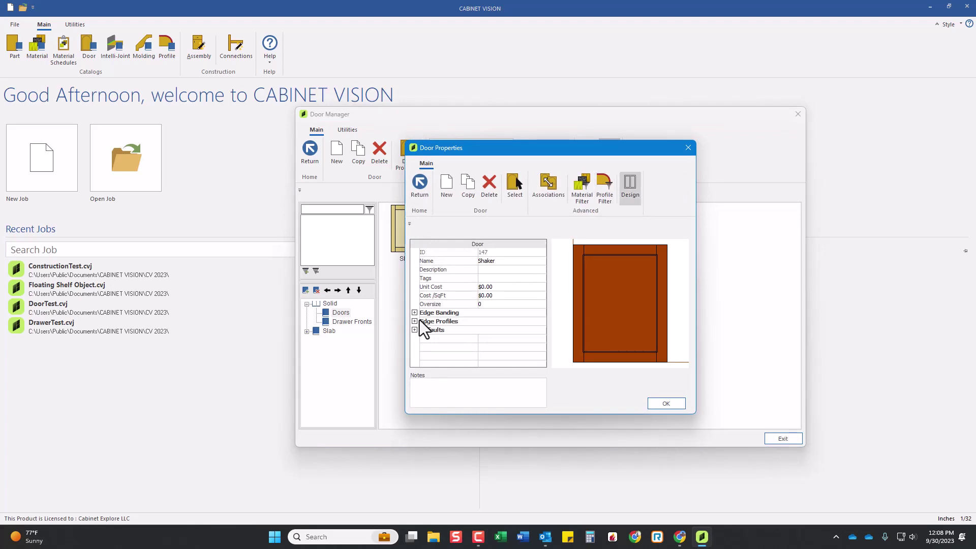
pyautogui.click(628, 185)
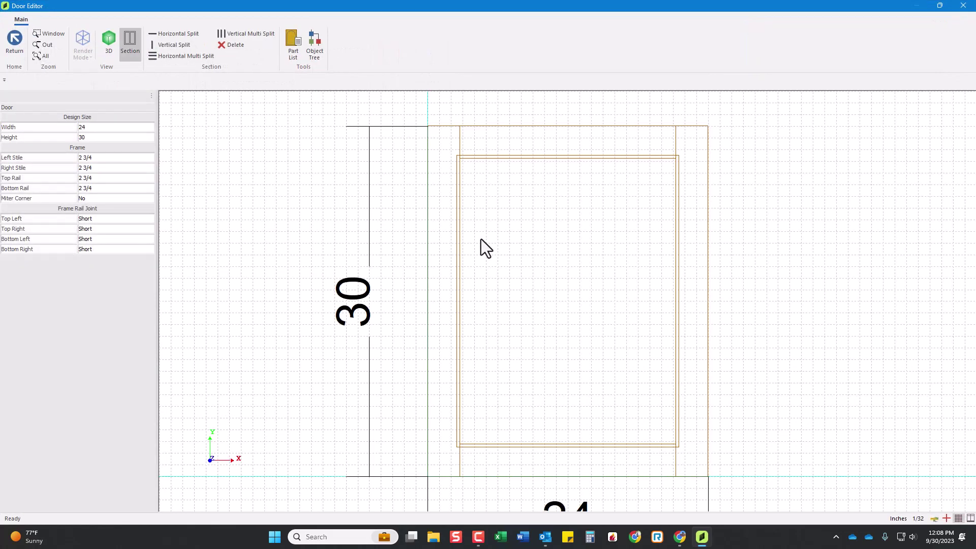
pyautogui.click(534, 245)
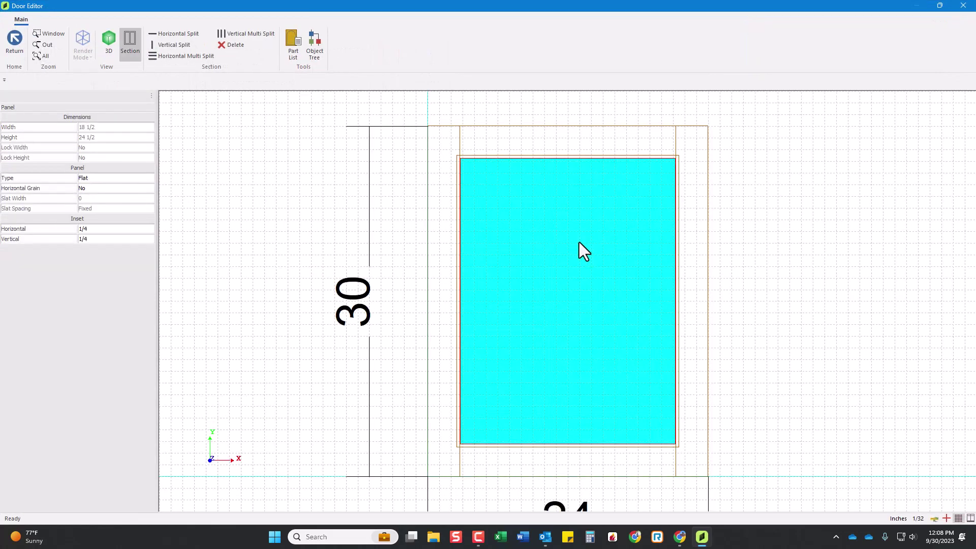
pyautogui.click(169, 35)
pyautogui.rightClick(580, 303)
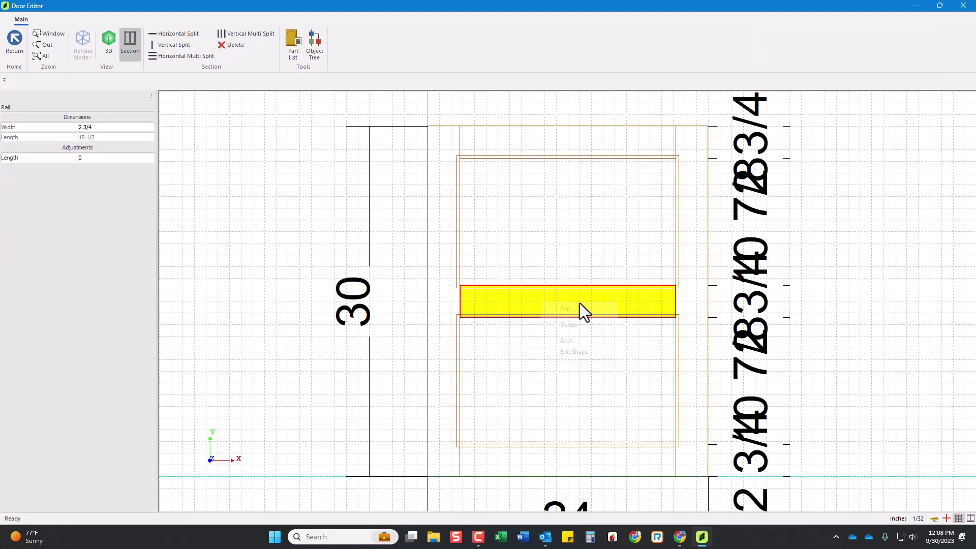
pyautogui.click(571, 327)
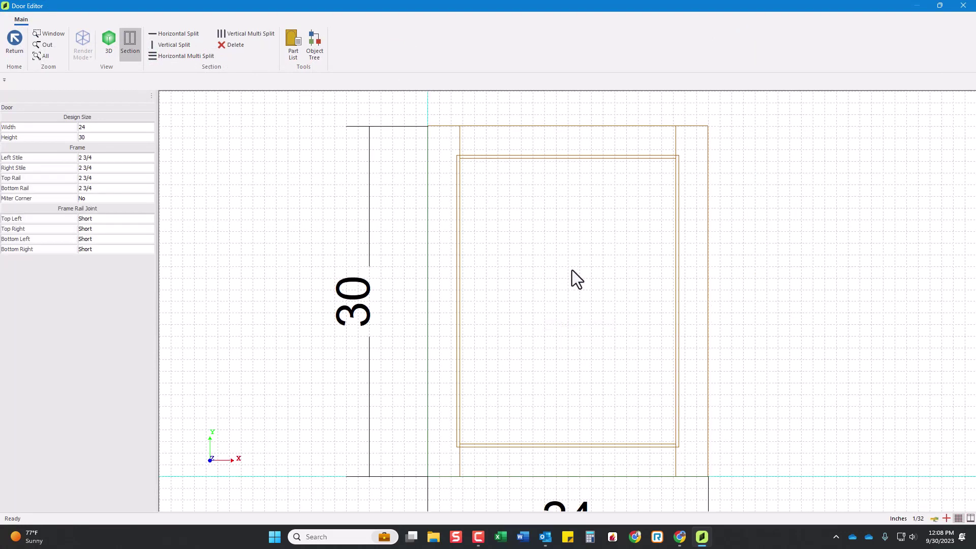
pyautogui.click(572, 141)
pyautogui.click(119, 127)
pyautogui.write('5')
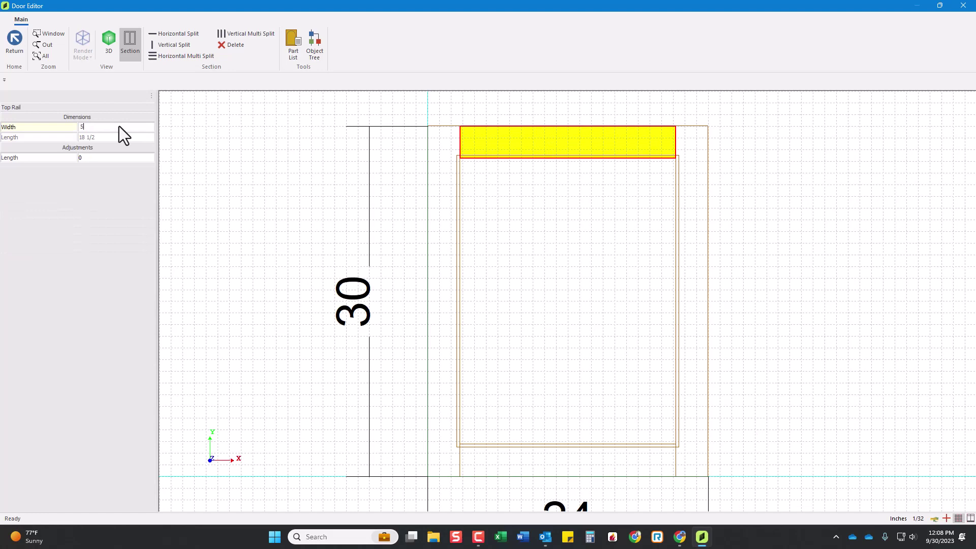
pyautogui.press('Return')
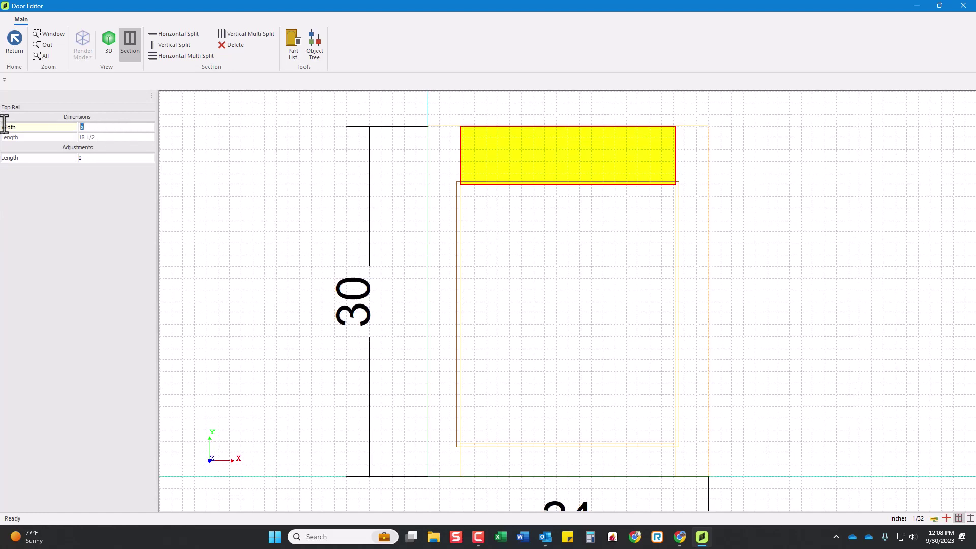
pyautogui.press('BackSpace')
pyautogui.write('2.75')
pyautogui.press('Return')
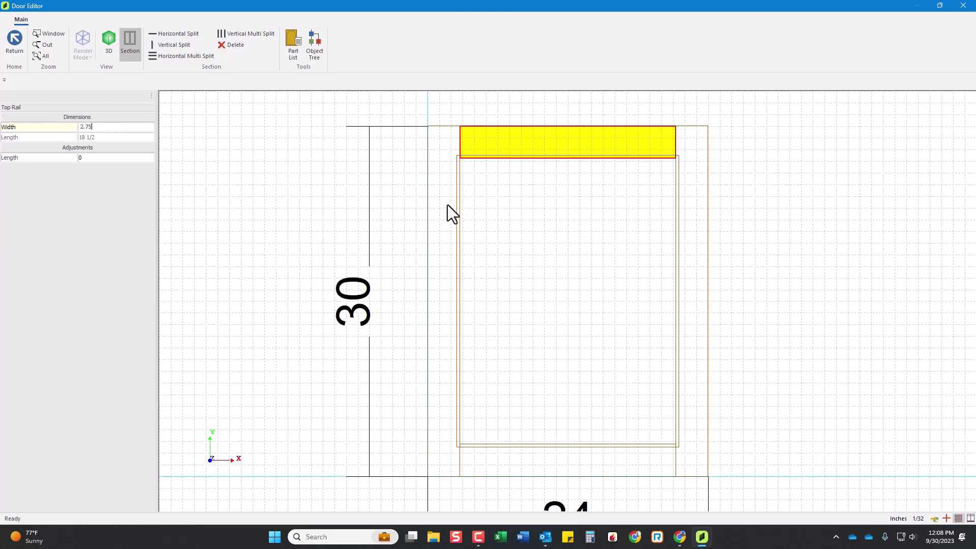
pyautogui.click(449, 205)
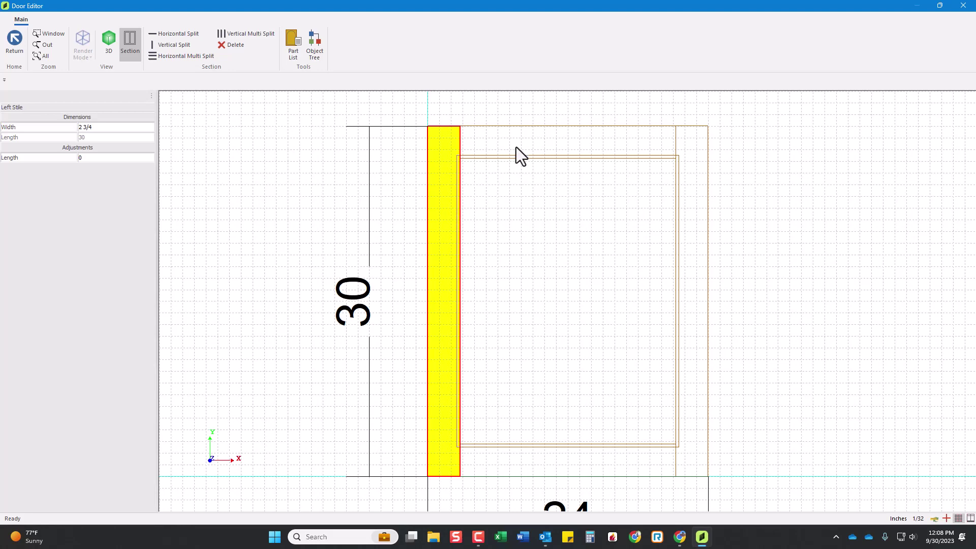
pyautogui.click(543, 149)
pyautogui.click(691, 168)
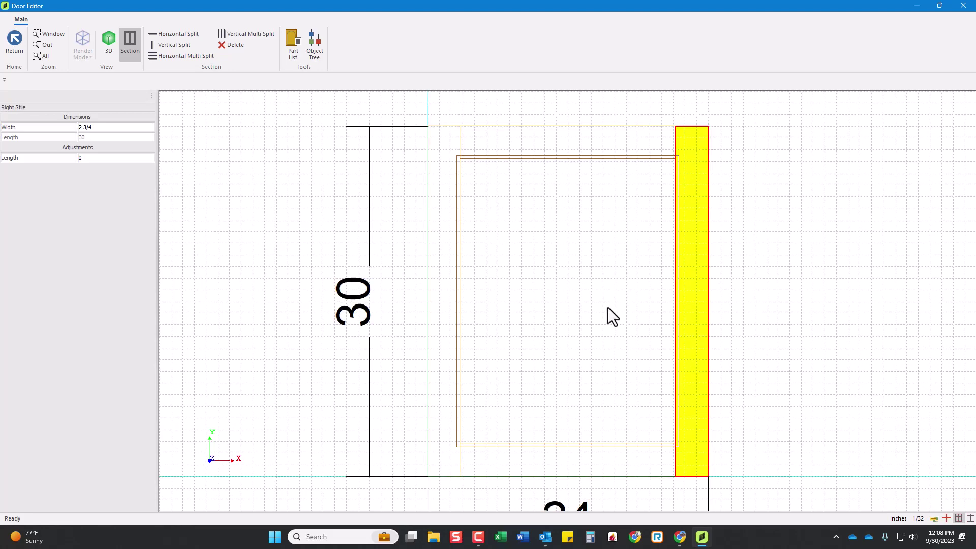
pyautogui.click(521, 463)
pyautogui.click(556, 252)
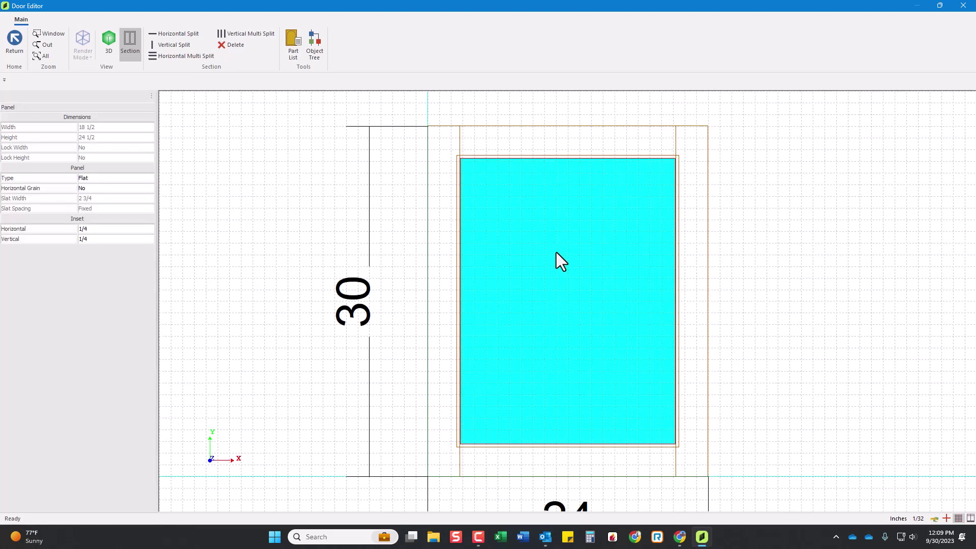
pyautogui.click(92, 178)
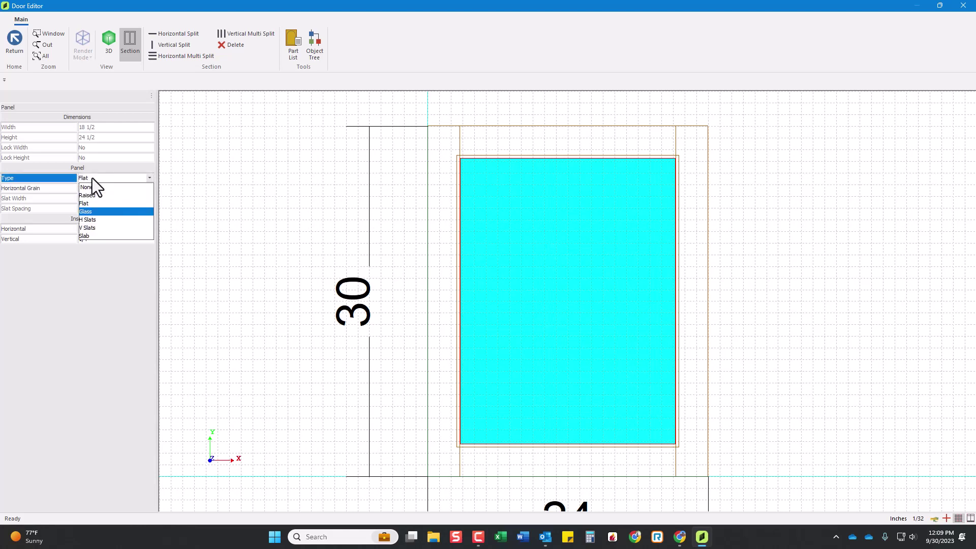
pyautogui.click(100, 180)
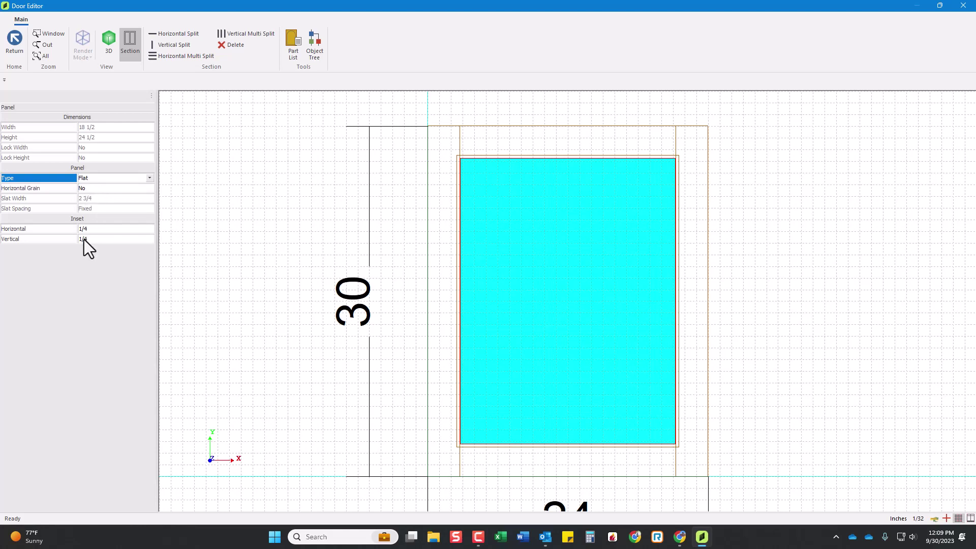
pyautogui.click(331, 215)
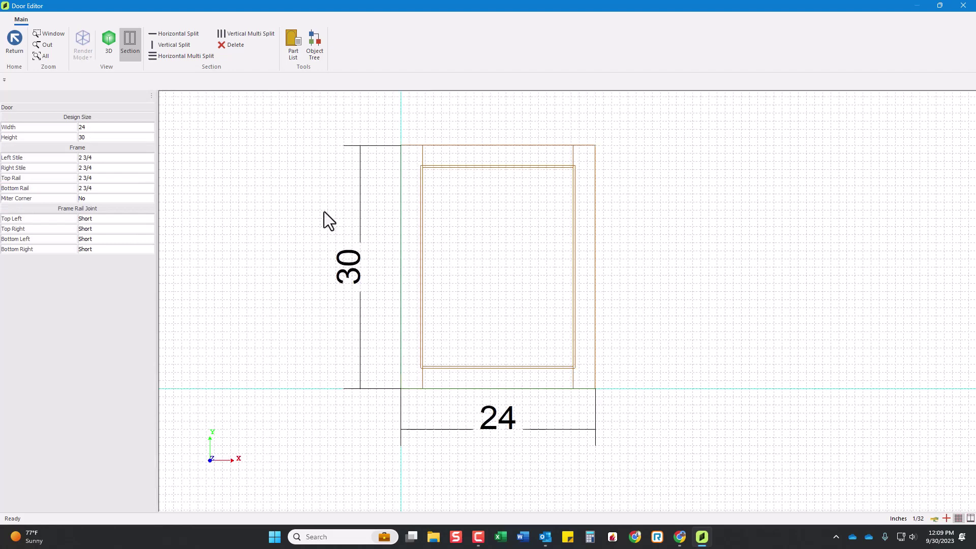
pyautogui.click(14, 40)
pyautogui.click(441, 282)
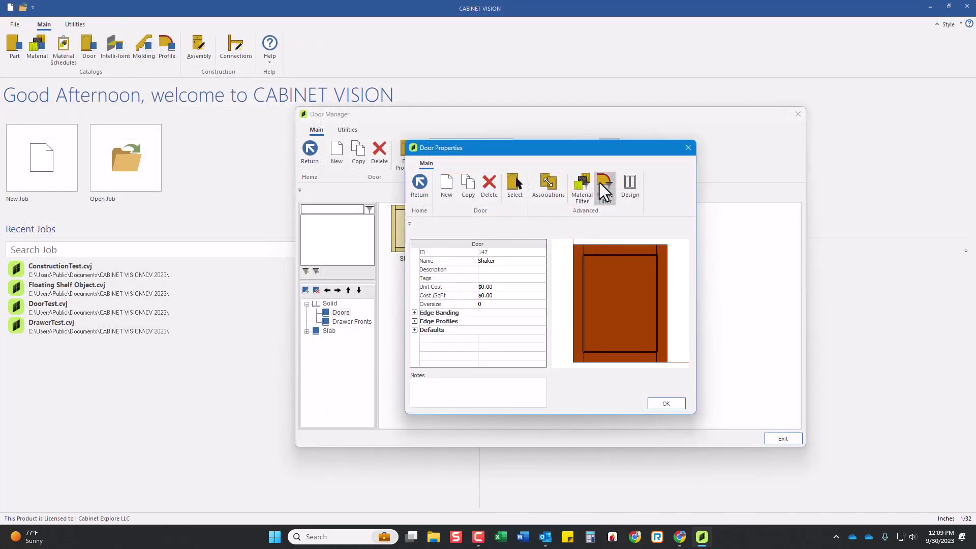
# Allow the Bevel profile for the Shaker door's outside edge
pyautogui.click(602, 185)
pyautogui.click(212, 88)
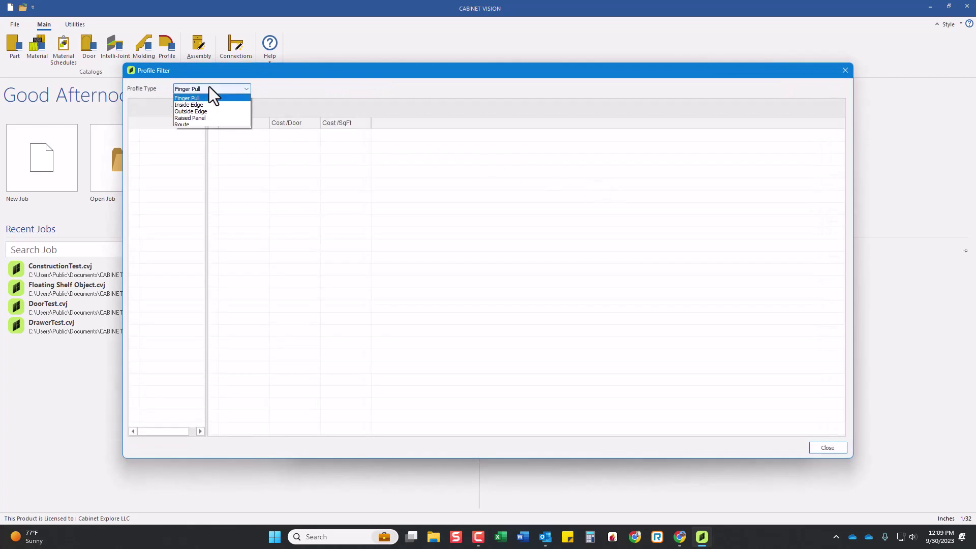
pyautogui.click(201, 122)
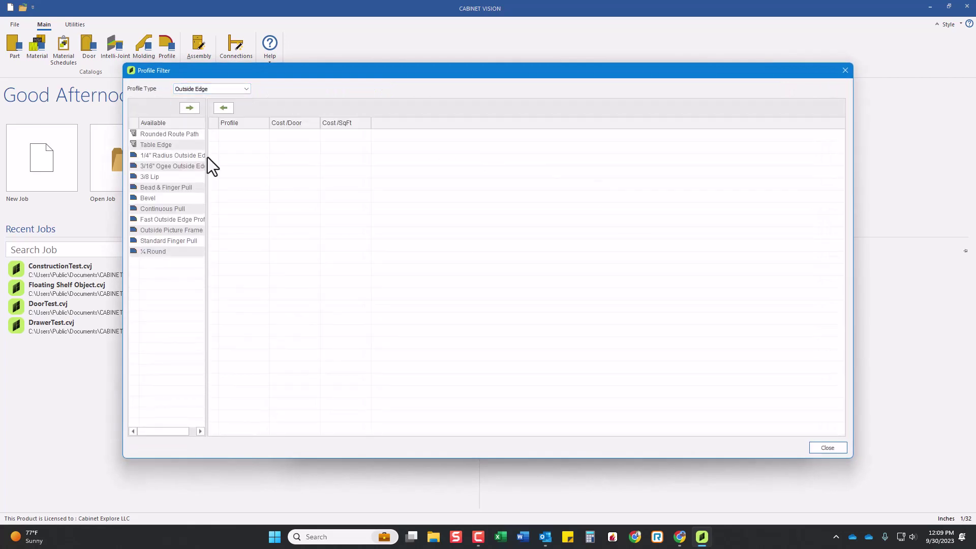
pyautogui.moveTo(208, 155); pyautogui.dragTo(244, 157)
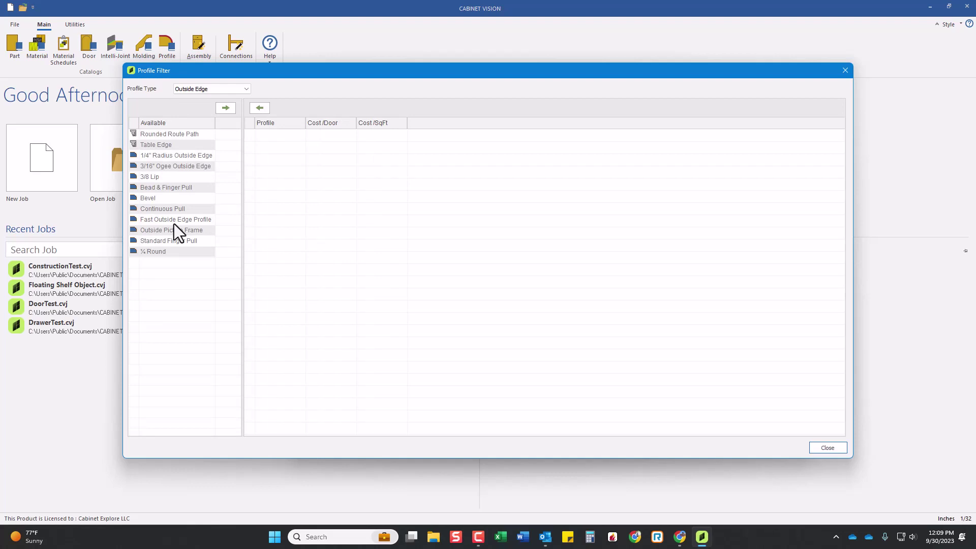
pyautogui.click(135, 201)
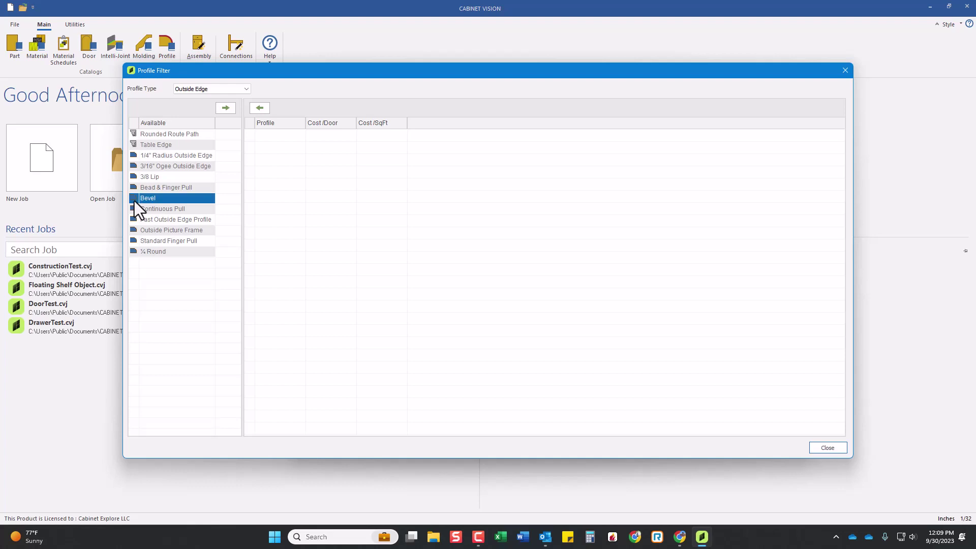
pyautogui.click(227, 108)
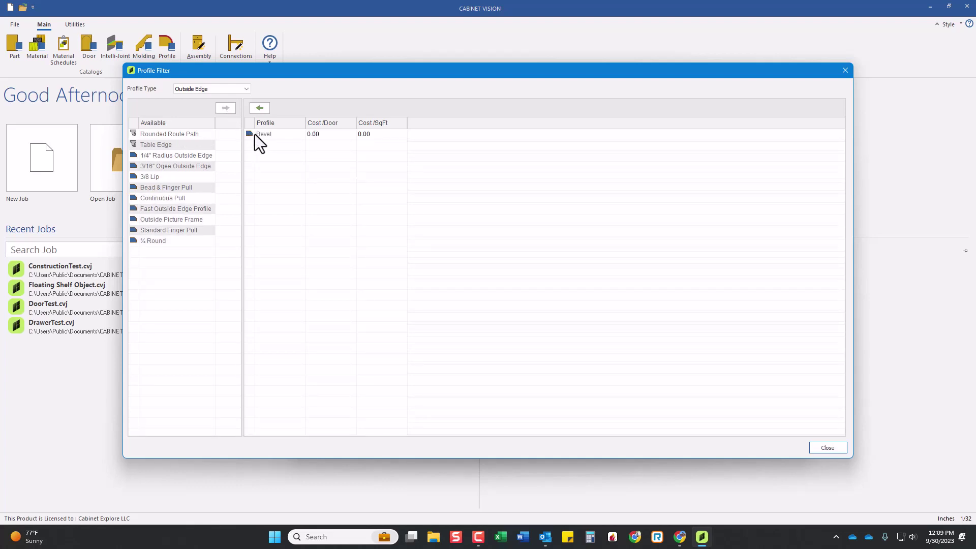
pyautogui.click(136, 178)
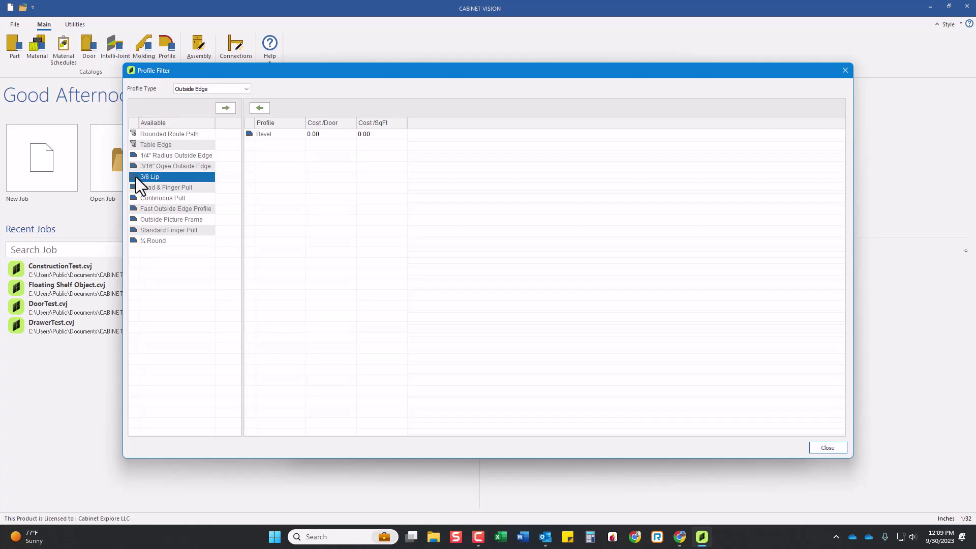
# Allow Bevel for the inside edge as well, then close and save the profile filter
pyautogui.click(201, 90)
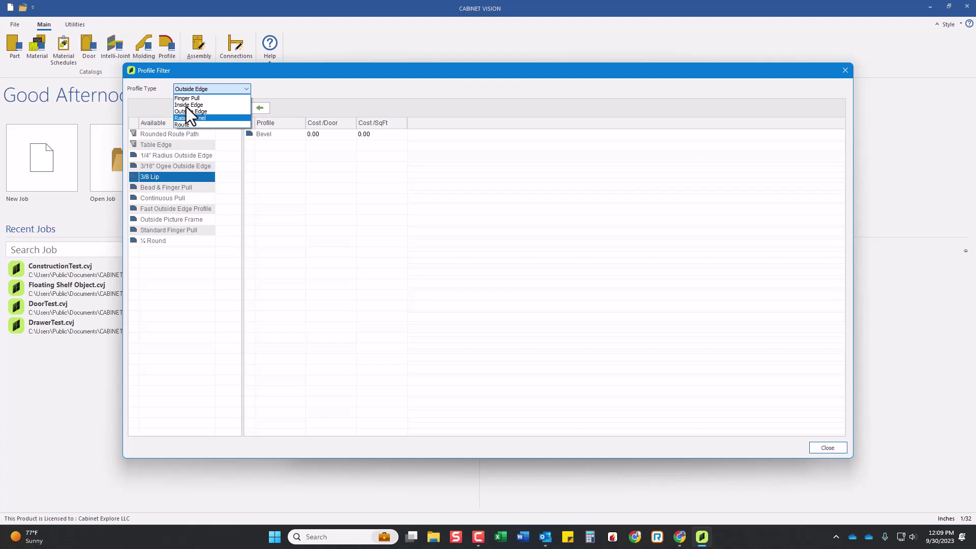
pyautogui.click(187, 104)
pyautogui.click(135, 166)
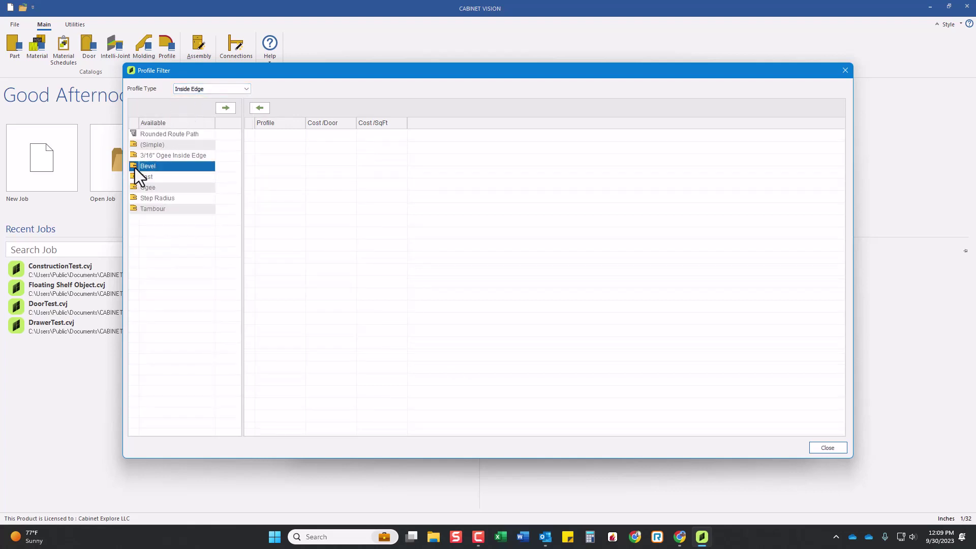
pyautogui.click(226, 108)
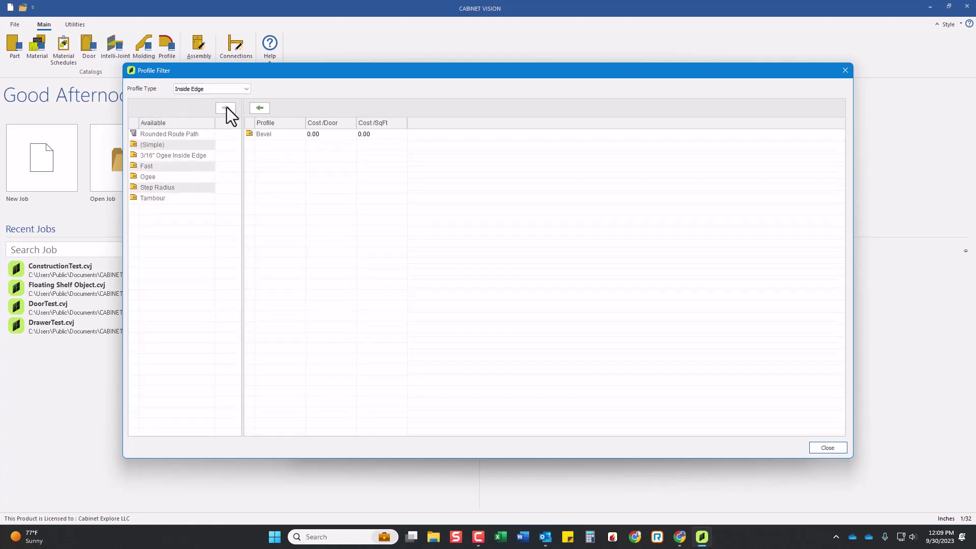
pyautogui.click(212, 91)
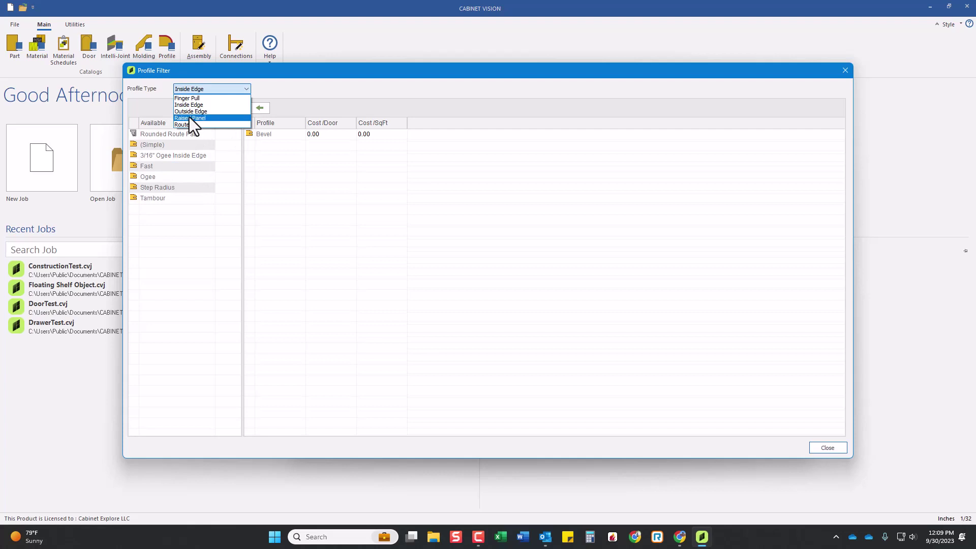
pyautogui.click(190, 117)
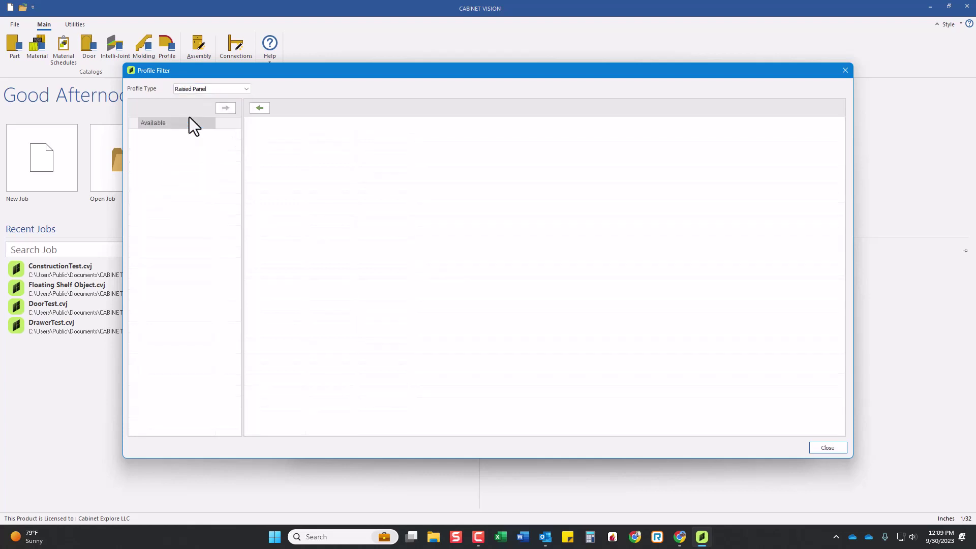
pyautogui.click(834, 452)
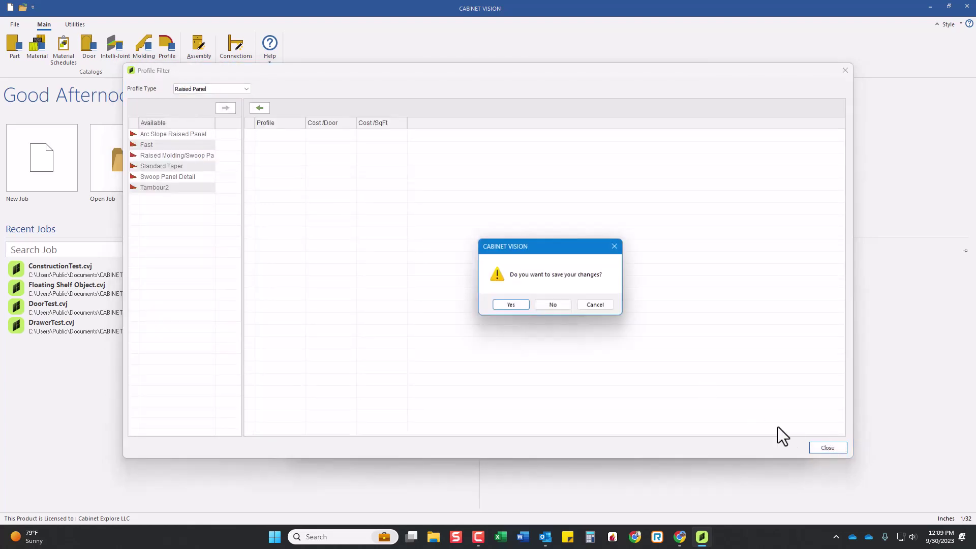
pyautogui.click(505, 305)
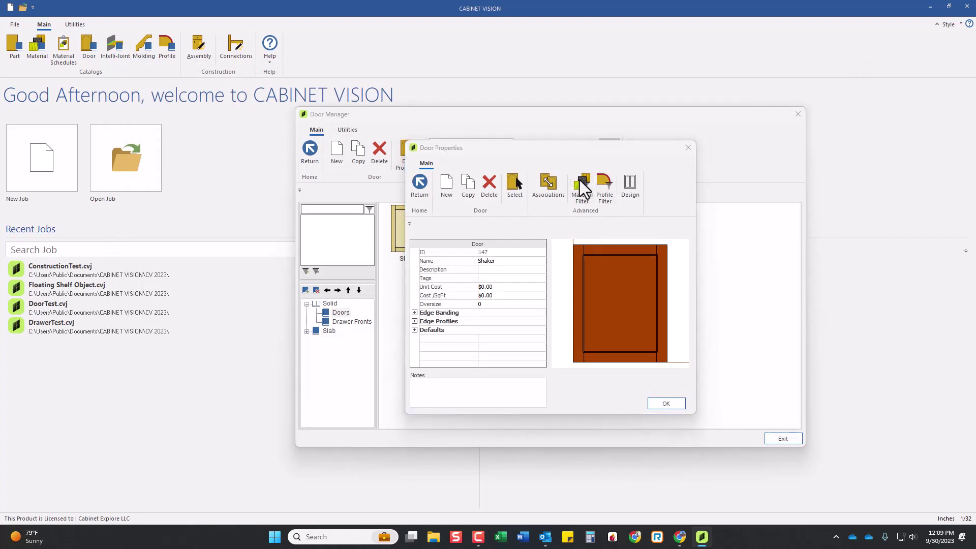
# Add Cherry 5-Piece to the Shaker door's material filter and save the door properties
pyautogui.click(579, 180)
pyautogui.click(155, 120)
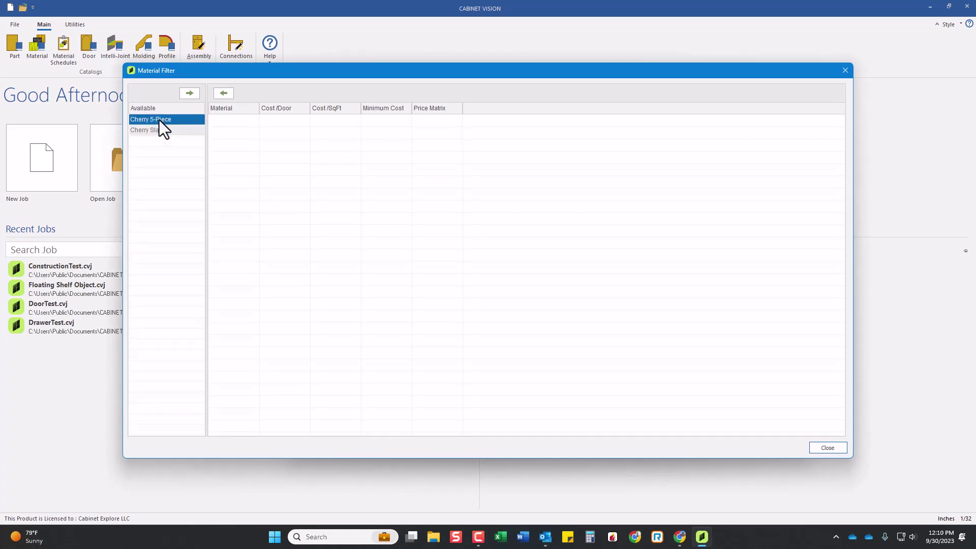
pyautogui.click(190, 94)
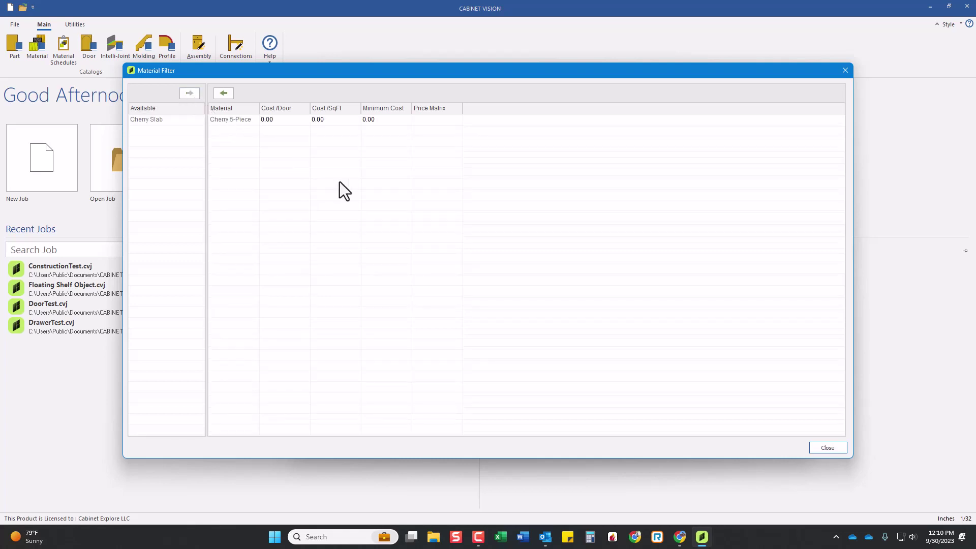
pyautogui.click(827, 448)
pyautogui.click(509, 304)
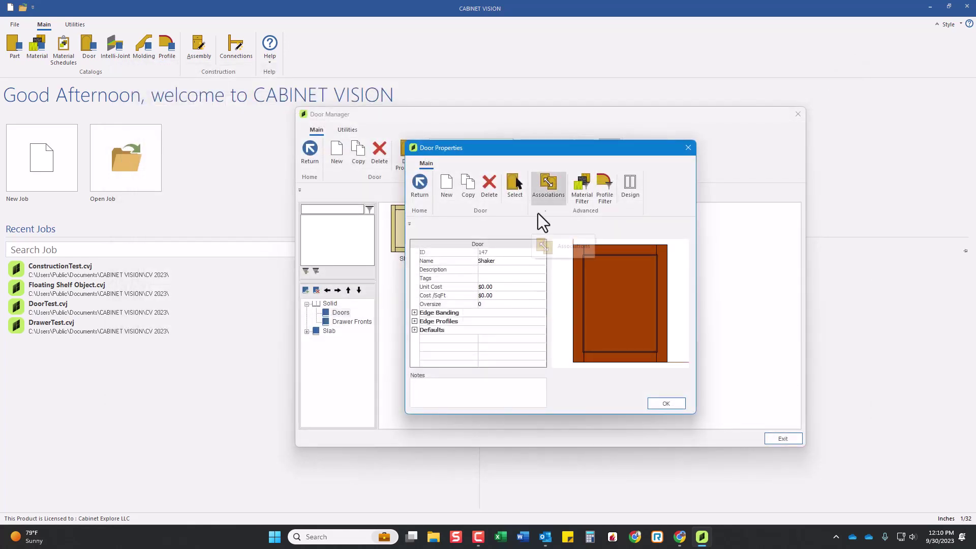
pyautogui.click(681, 405)
pyautogui.click(516, 303)
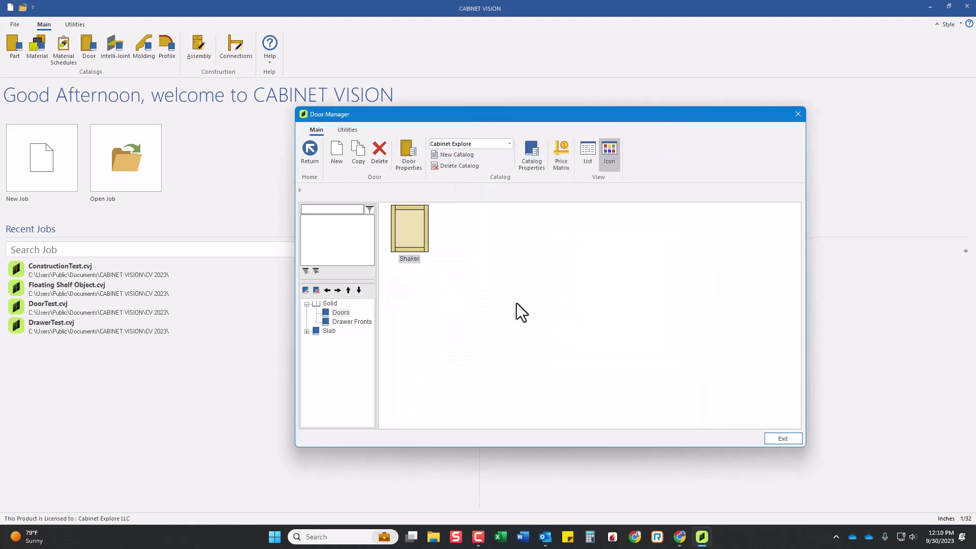
# Create the Slab Front drawer front (ID 148) under Solid with no route path style, then open its properties
pyautogui.click(349, 321)
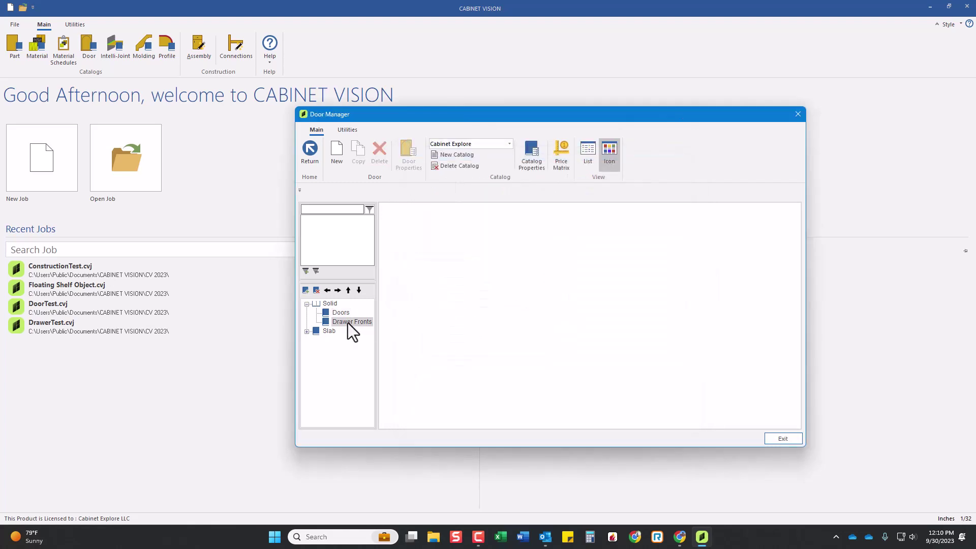
pyautogui.click(338, 150)
pyautogui.write('Slab Front')
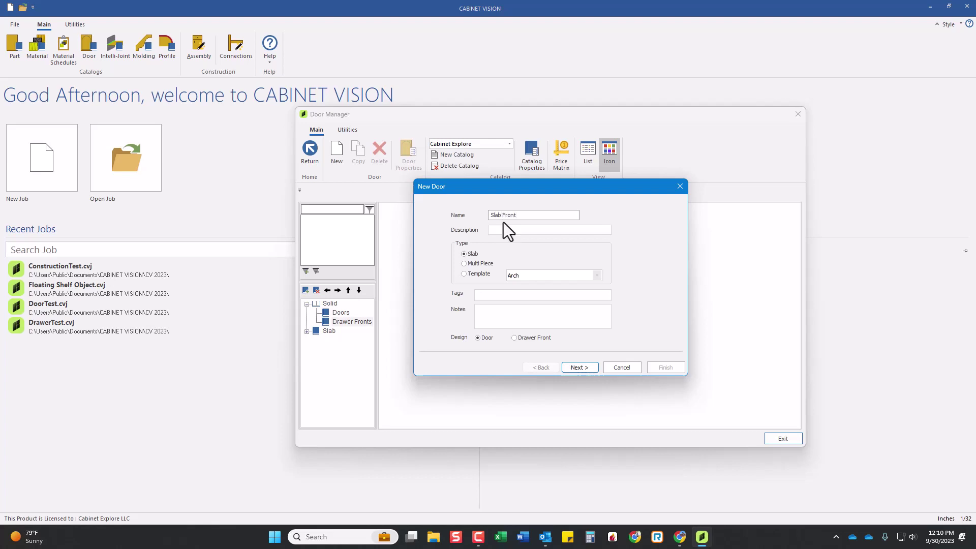
pyautogui.click(531, 337)
pyautogui.click(581, 367)
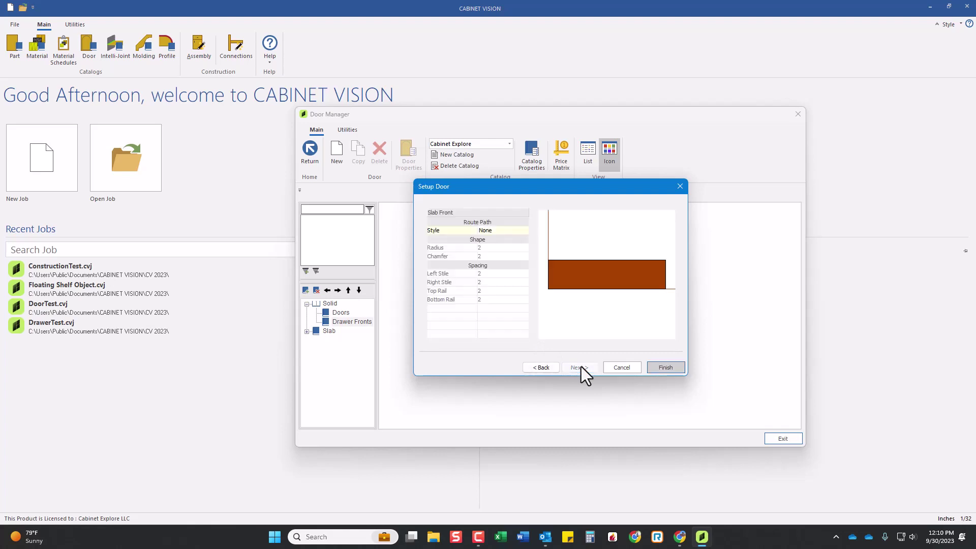
pyautogui.click(510, 232)
pyautogui.click(504, 231)
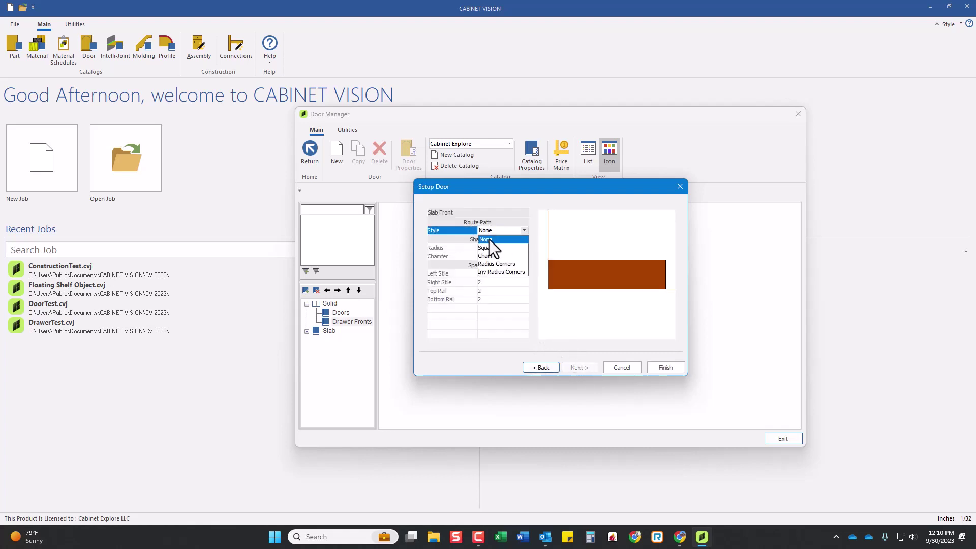
pyautogui.click(494, 256)
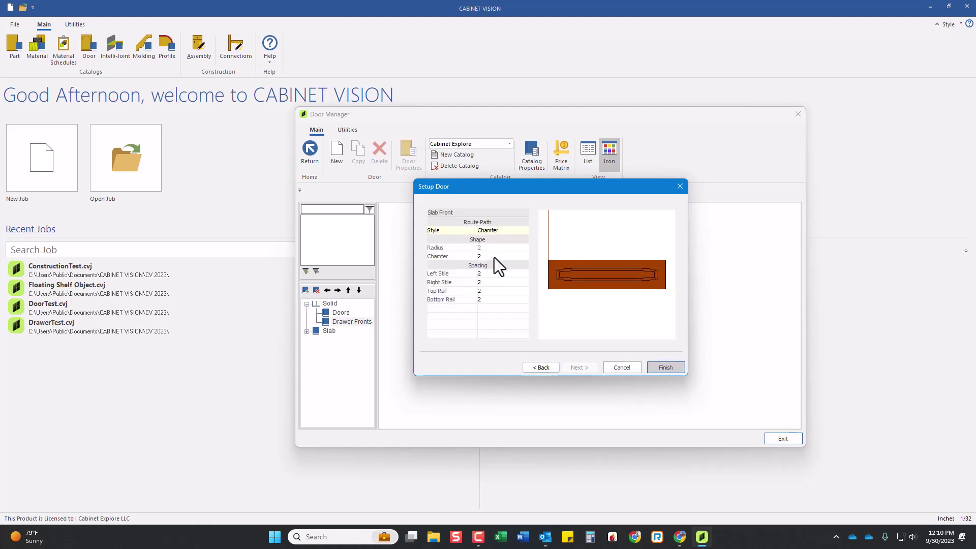
pyautogui.click(503, 229)
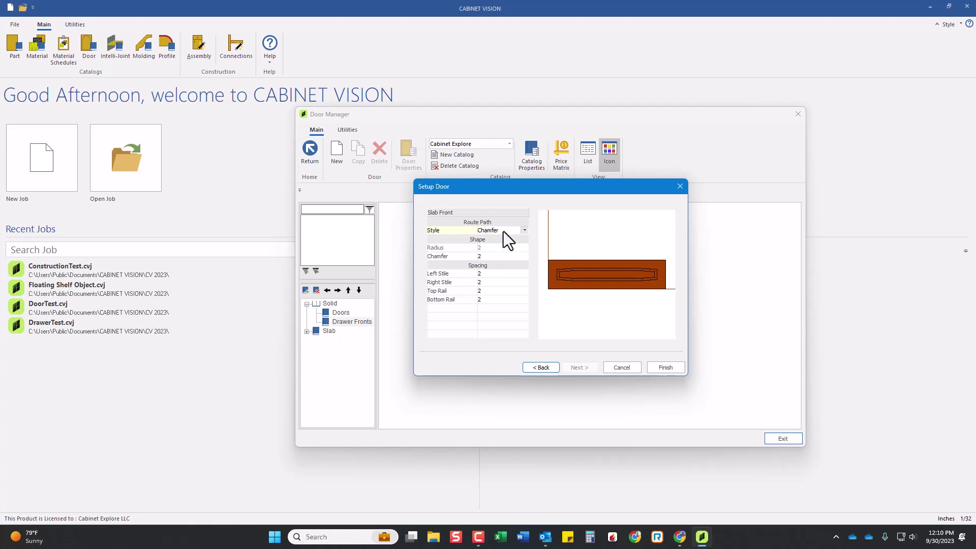
pyautogui.click(503, 231)
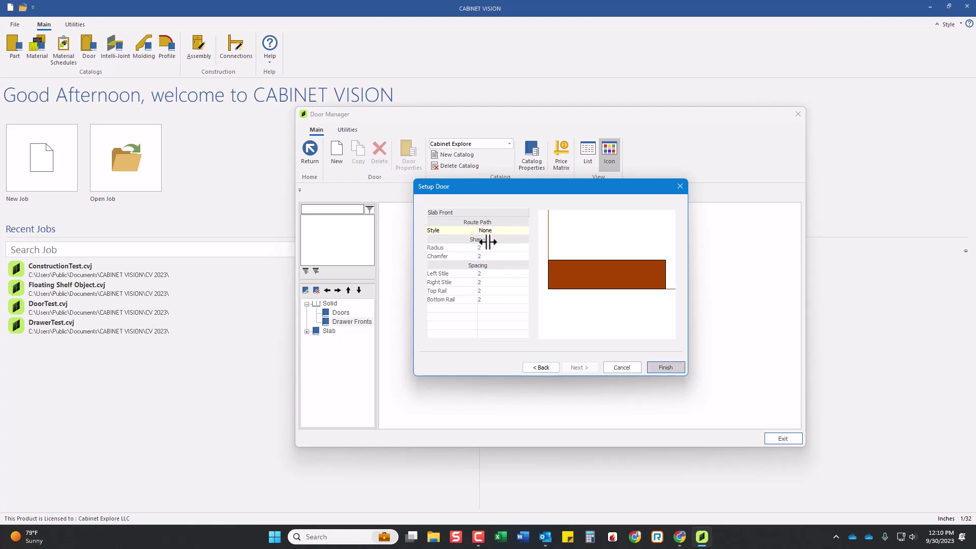
pyautogui.click(661, 368)
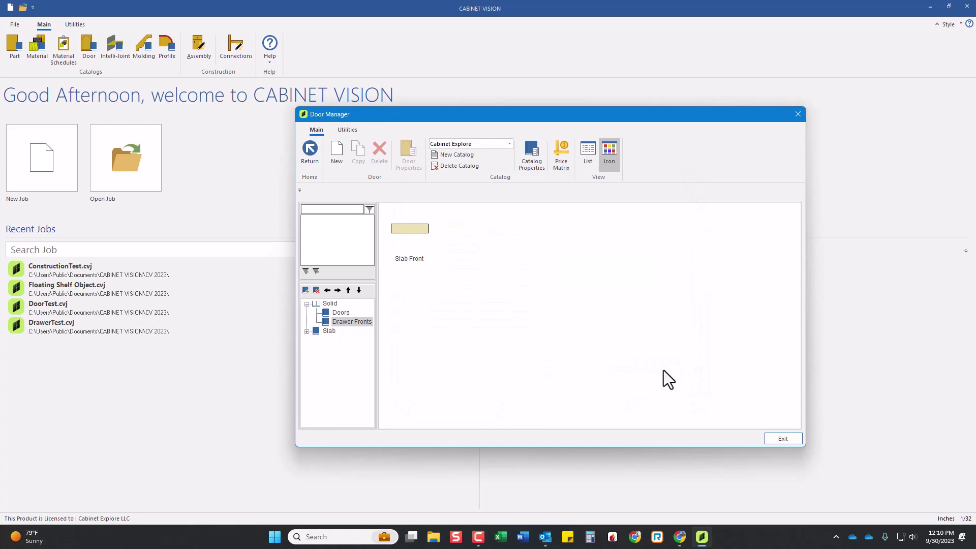
pyautogui.doubleClick(414, 229)
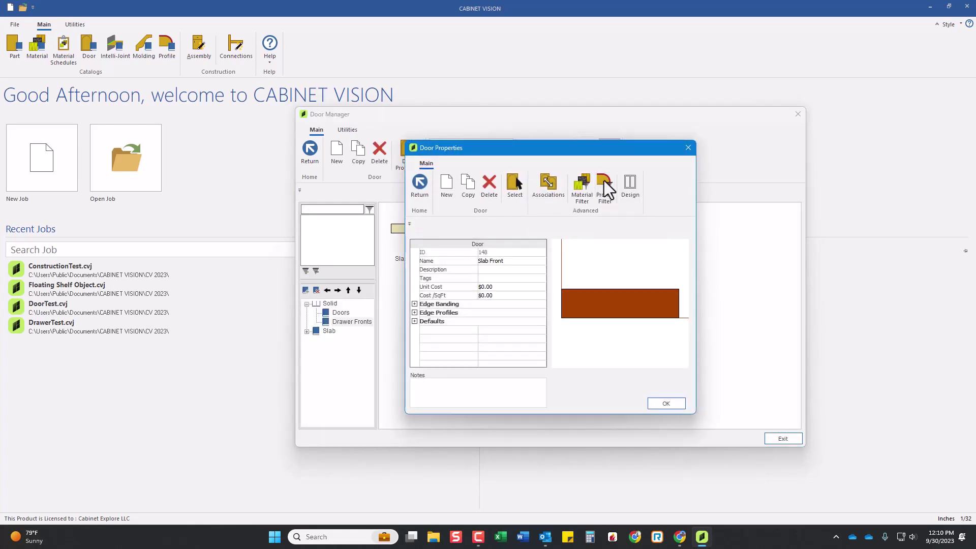
# Add the Bevel outside-edge profile to Slab Front's allowed profiles and save
pyautogui.click(603, 181)
pyautogui.click(202, 89)
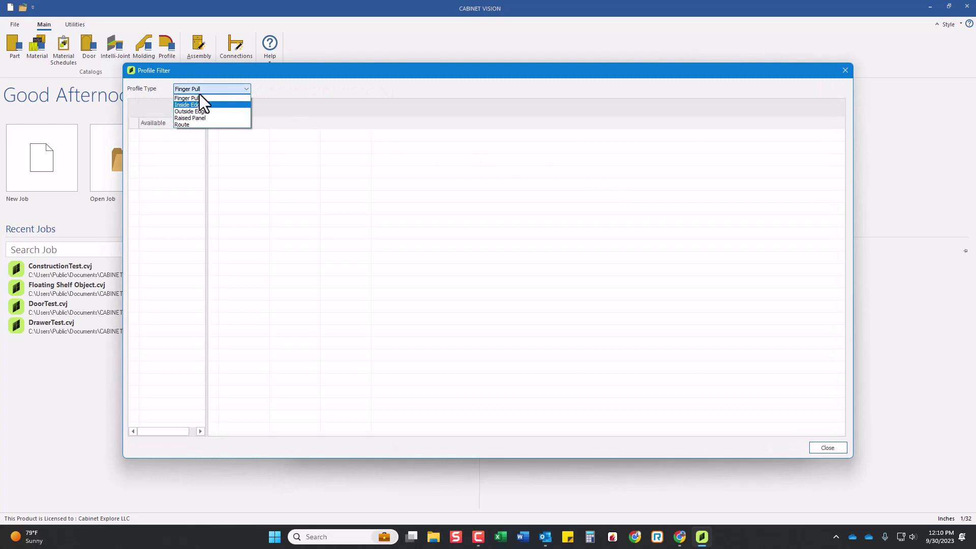
pyautogui.click(193, 112)
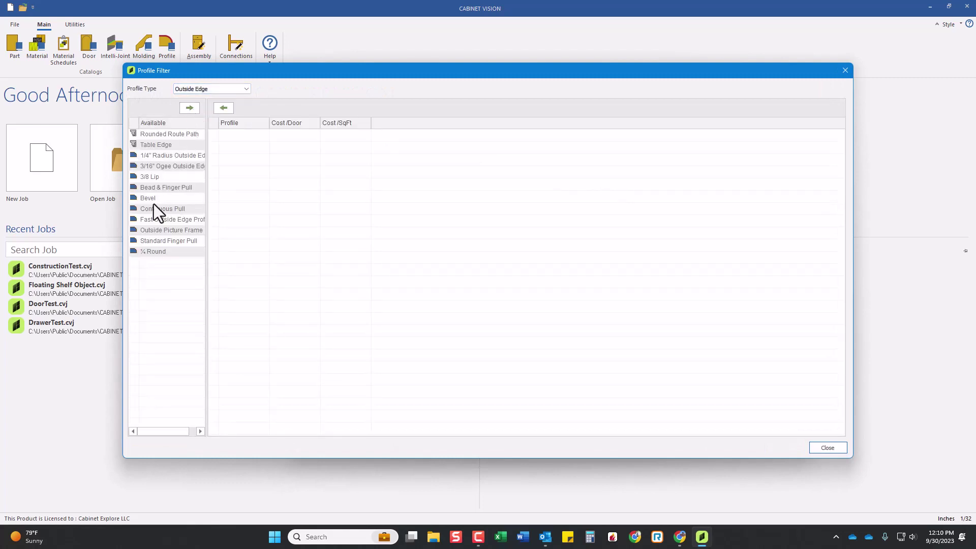
pyautogui.click(157, 198)
pyautogui.click(189, 109)
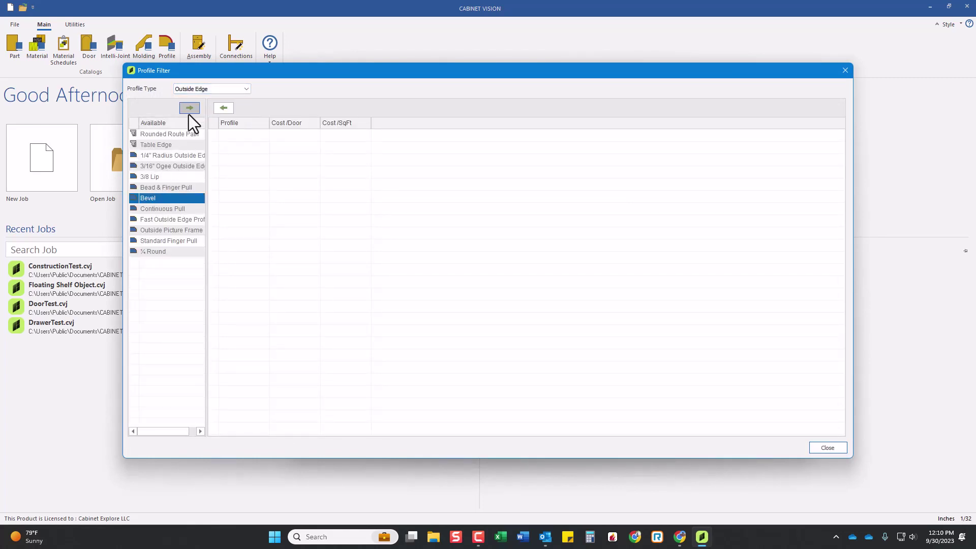
pyautogui.click(822, 447)
pyautogui.click(512, 304)
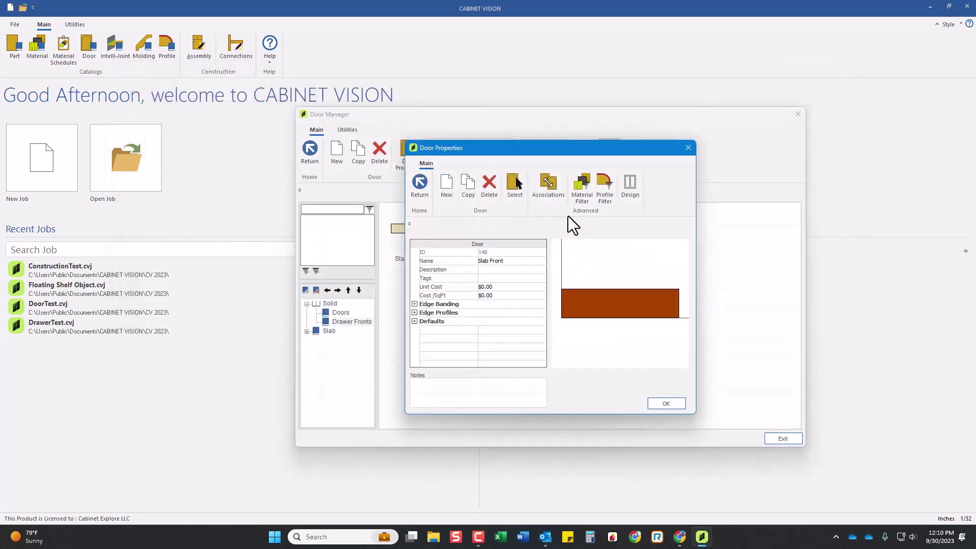
# Allow Cherry 5-Piece material on Slab Front and save its properties
pyautogui.click(585, 187)
pyautogui.click(163, 120)
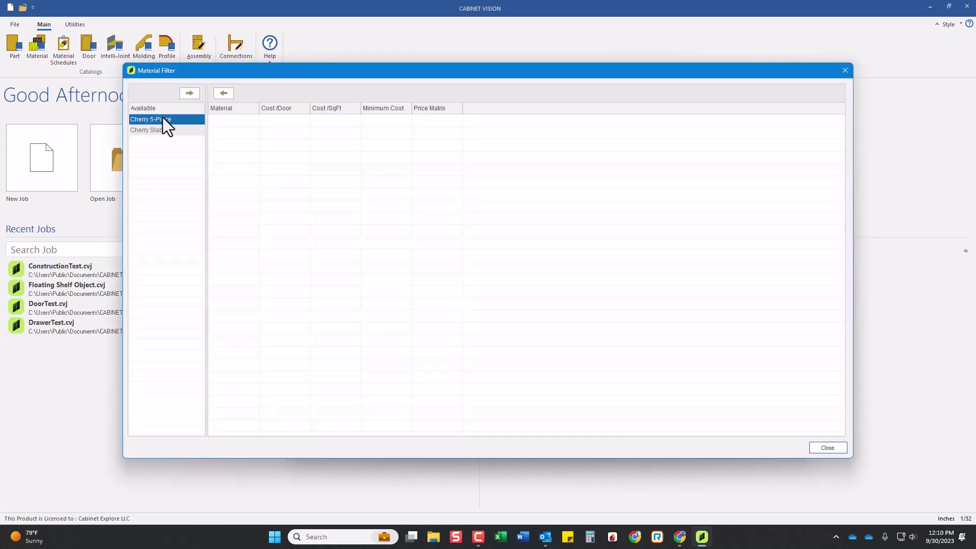
pyautogui.click(189, 95)
pyautogui.press('Escape')
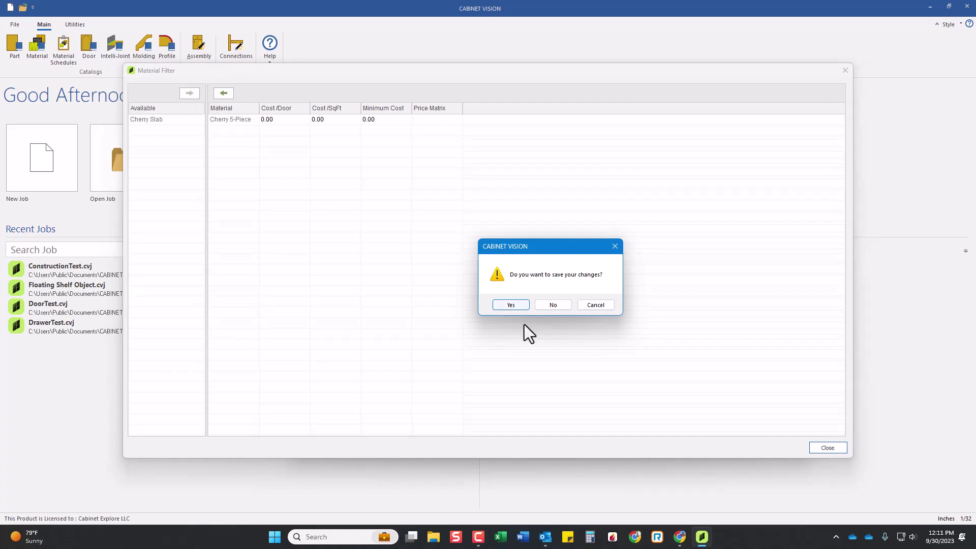
pyautogui.click(508, 306)
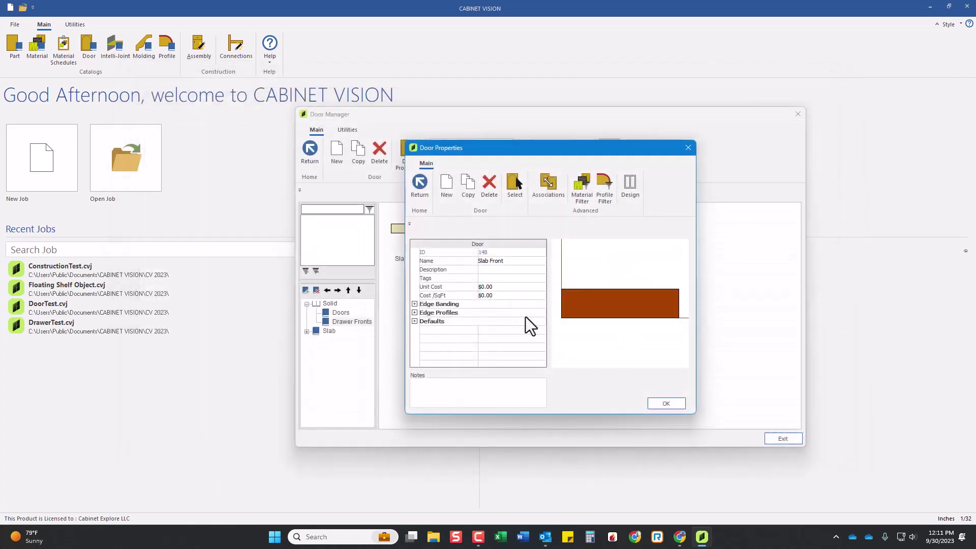
pyautogui.click(666, 404)
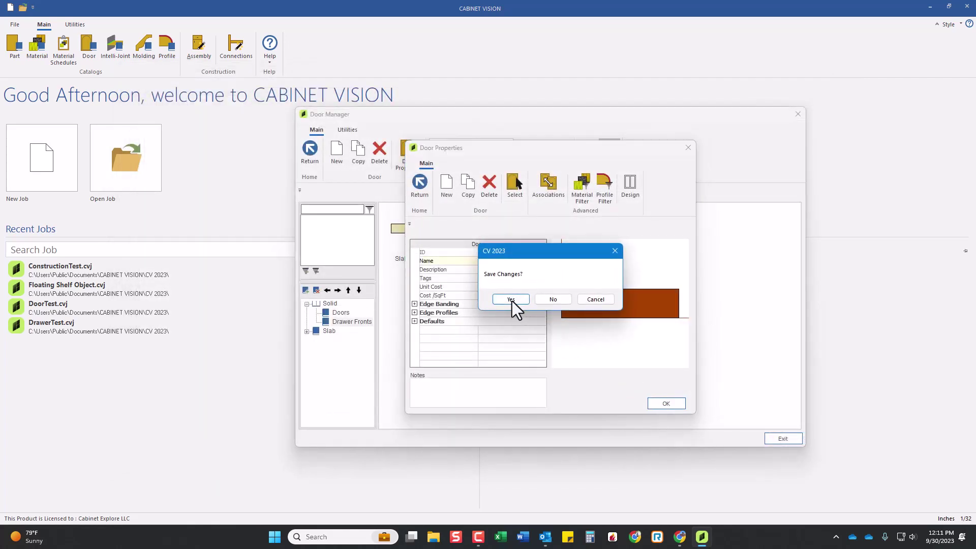
pyautogui.click(511, 299)
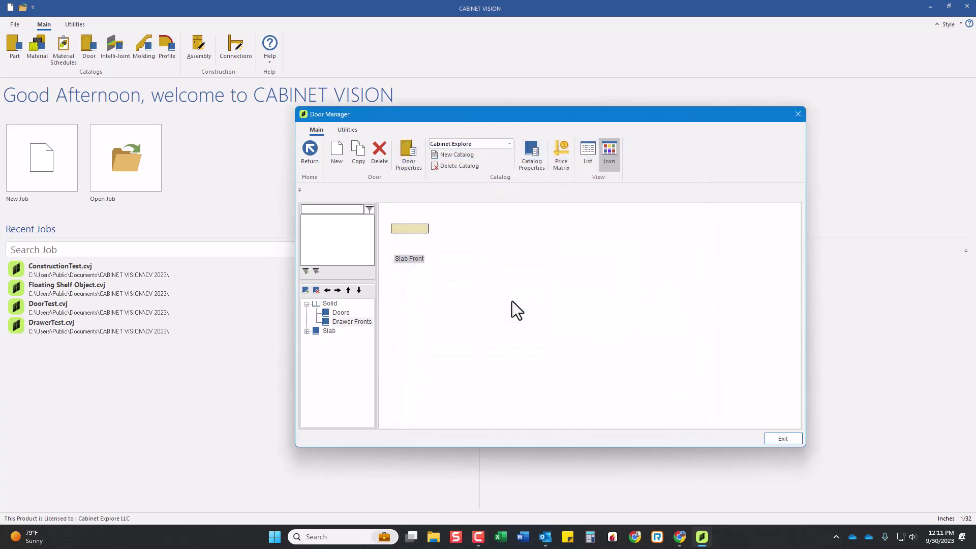
# Create the Plywood Slab Door (ID 149) under Slab Doors and open its properties
pyautogui.click(335, 315)
pyautogui.click(357, 323)
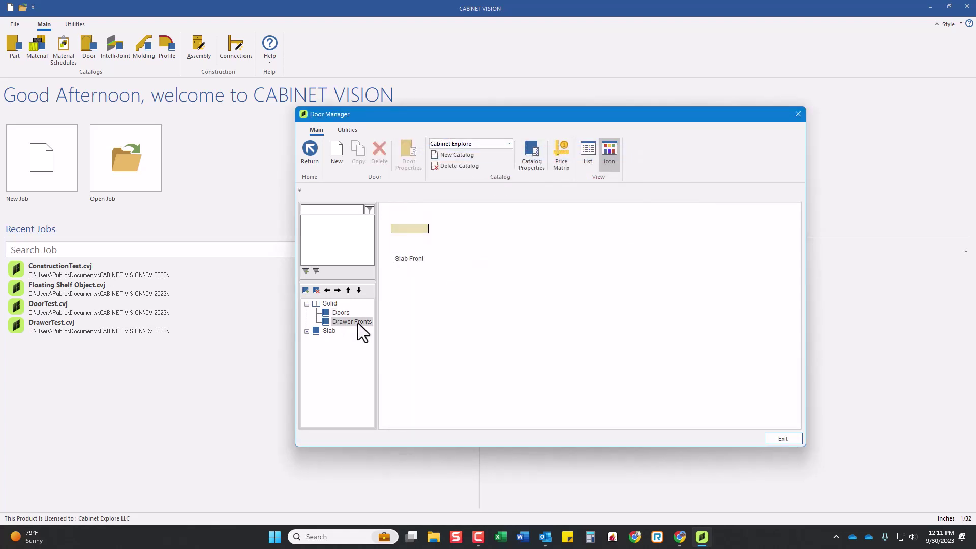
pyautogui.press('Down')
pyautogui.press('Right')
pyautogui.press('Down')
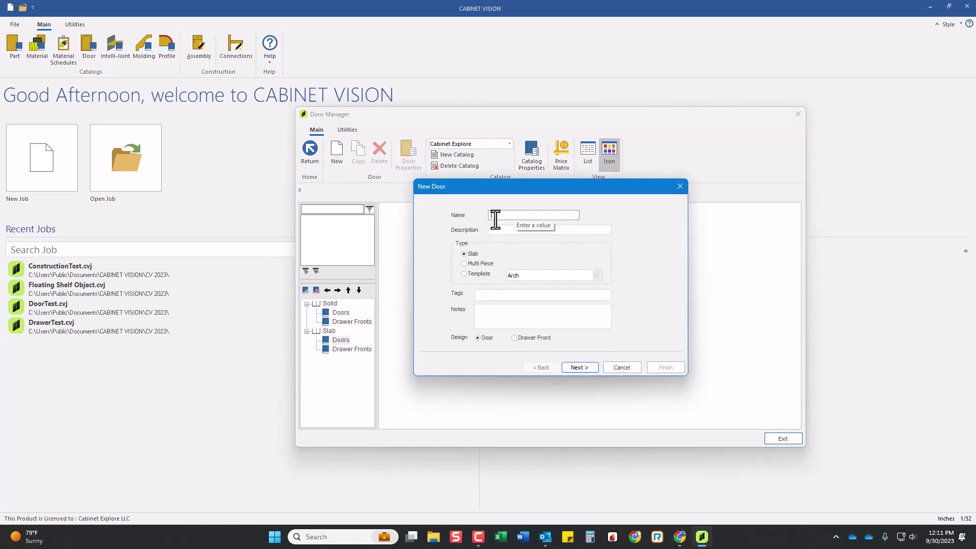
pyautogui.write('Wood Sl')
pyautogui.write('ab D')
pyautogui.write('oor')
pyautogui.click(584, 368)
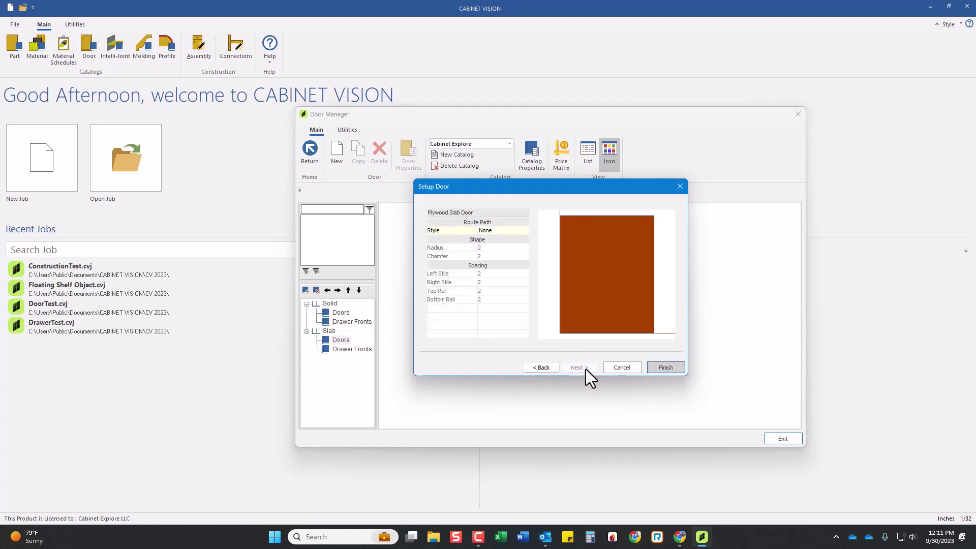
pyautogui.click(664, 366)
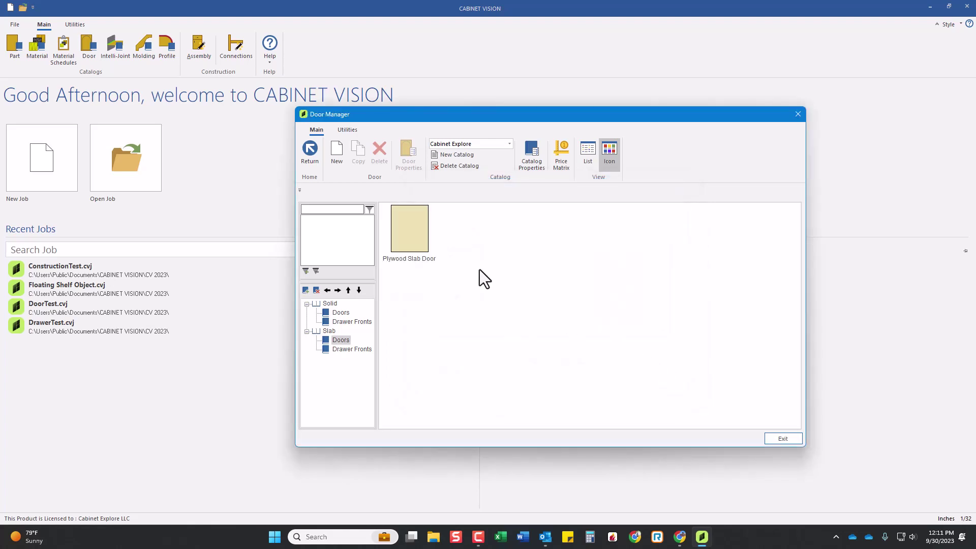
pyautogui.click(416, 235)
pyautogui.doubleClick(413, 234)
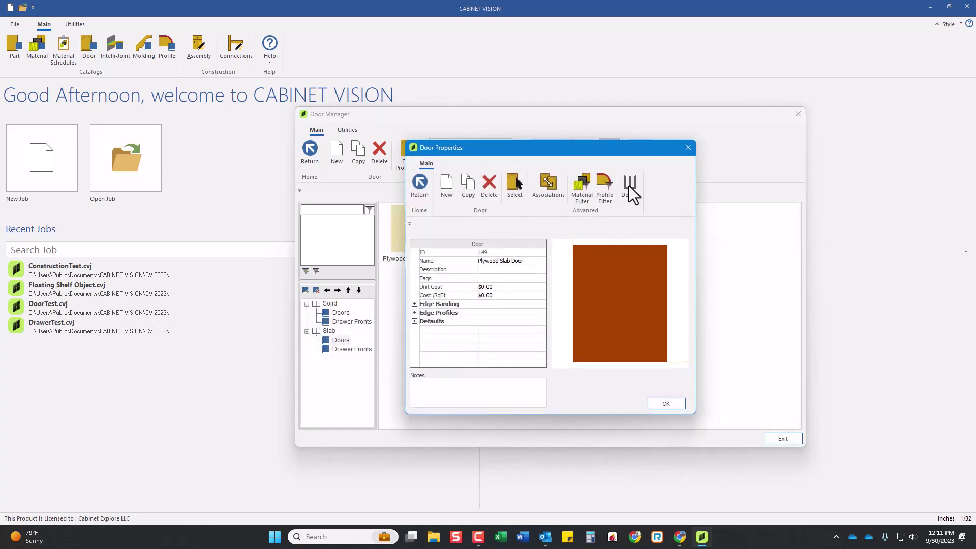
pyautogui.click(629, 185)
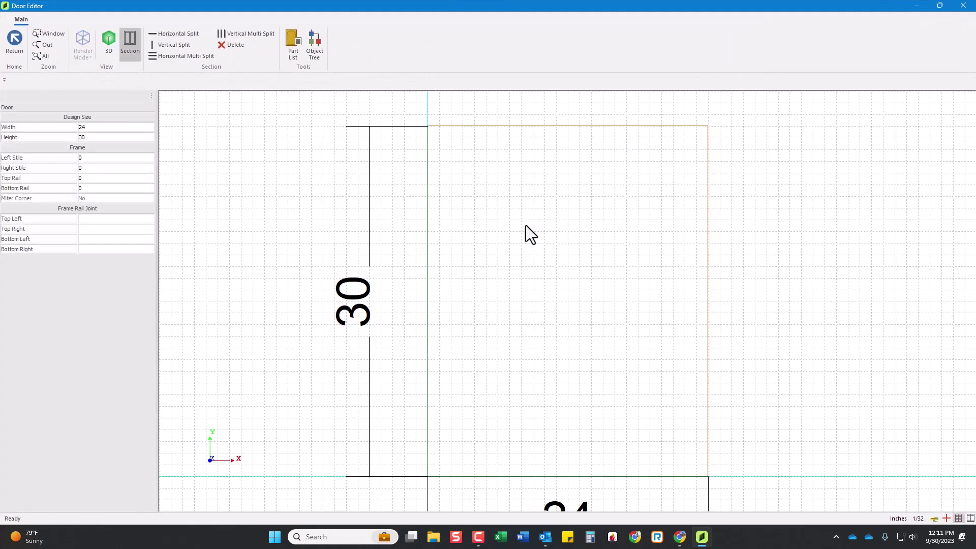
pyautogui.click(525, 226)
pyautogui.click(96, 178)
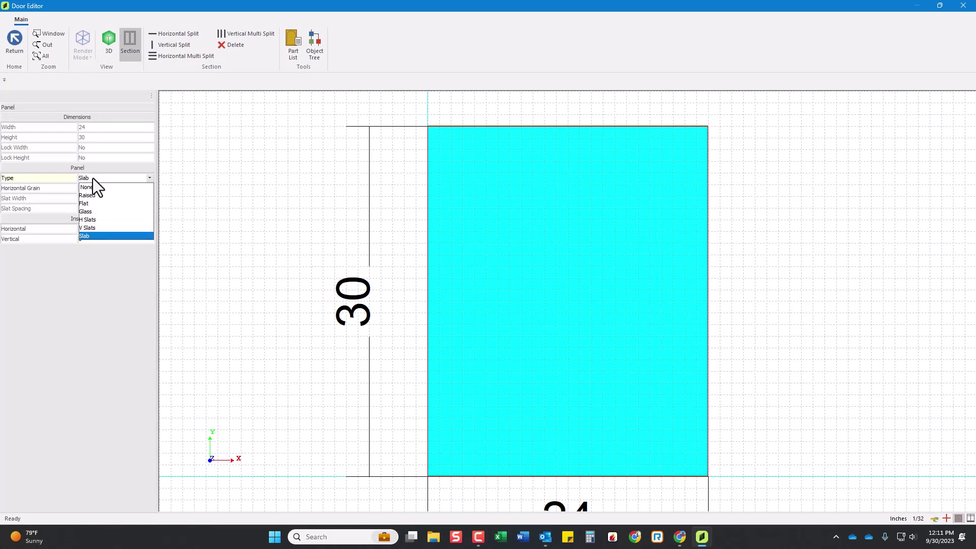
pyautogui.click(93, 177)
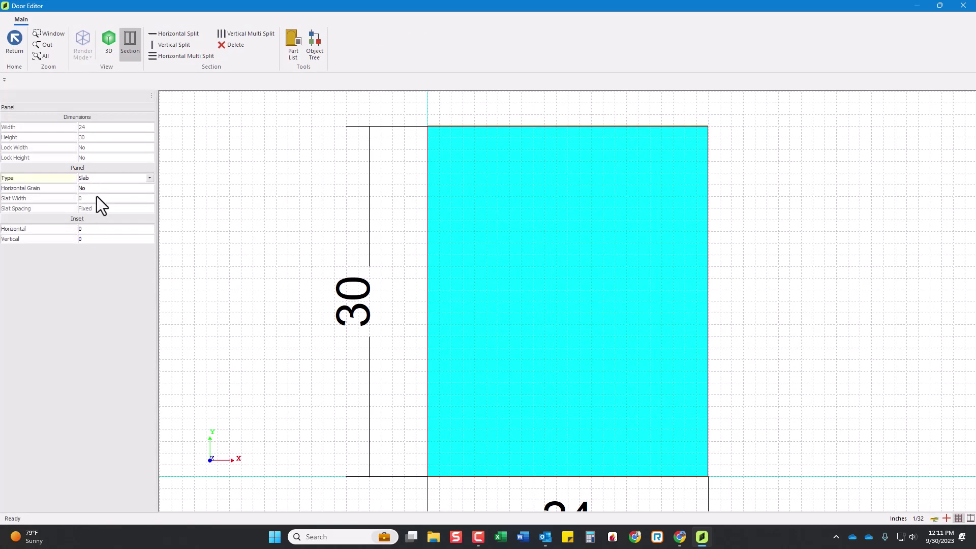
pyautogui.click(9, 49)
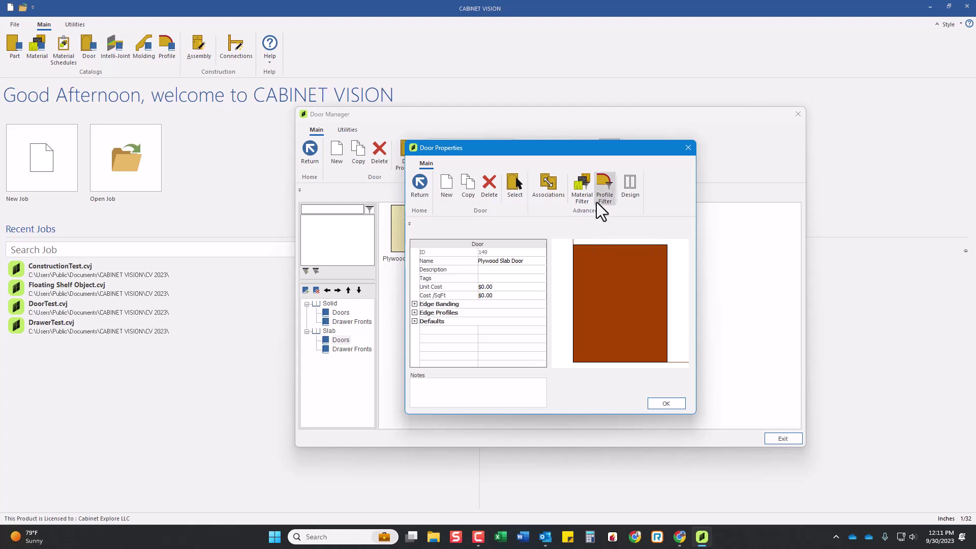
# Allow Cherry Slab material on the Plywood Slab Door and save the filter
pyautogui.click(583, 184)
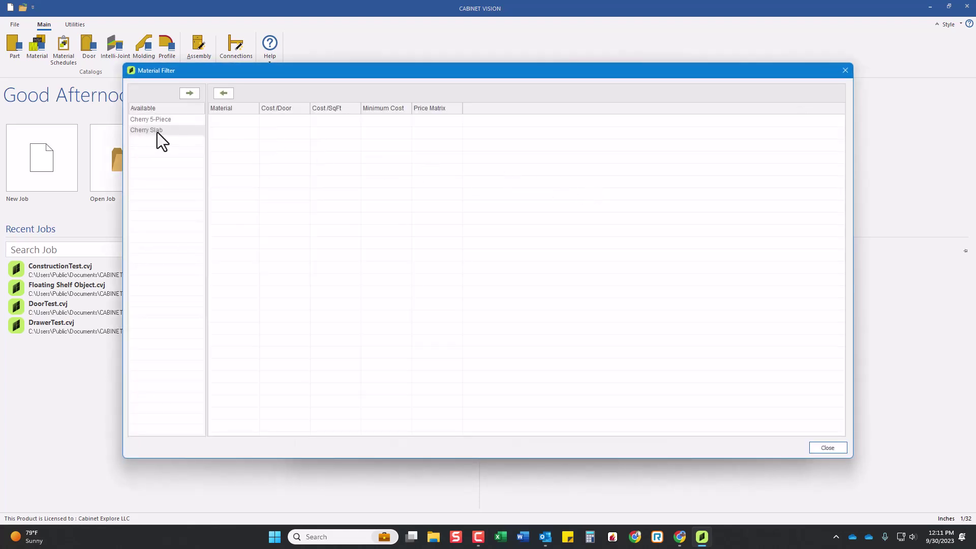
pyautogui.click(157, 130)
pyautogui.click(189, 93)
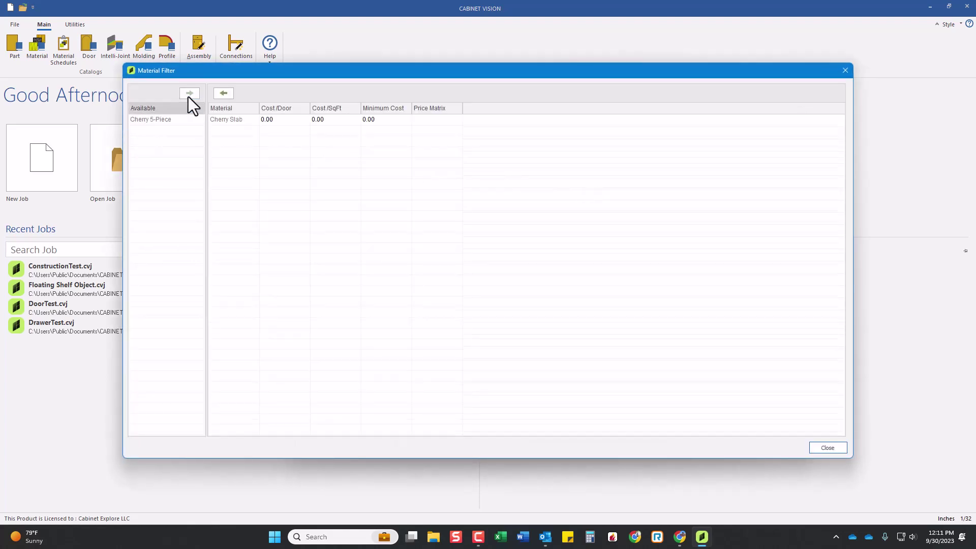
pyautogui.click(834, 447)
pyautogui.click(508, 308)
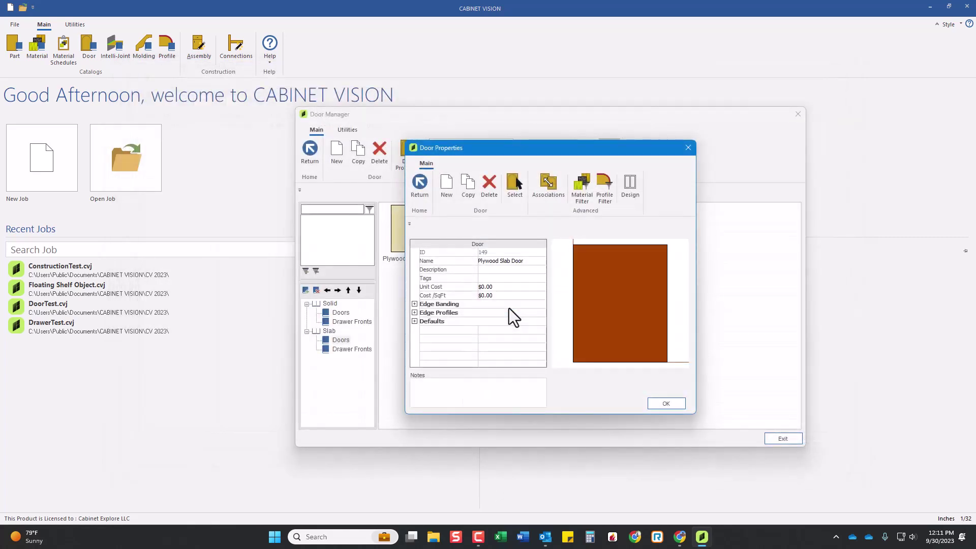
# Check that all four door edges use Door Edge Banding
pyautogui.click(414, 305)
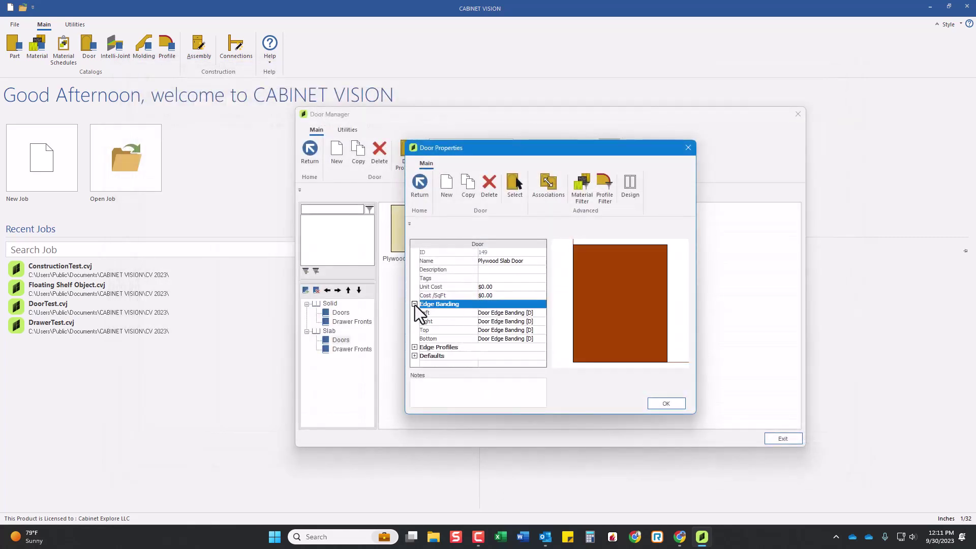
pyautogui.click(501, 312)
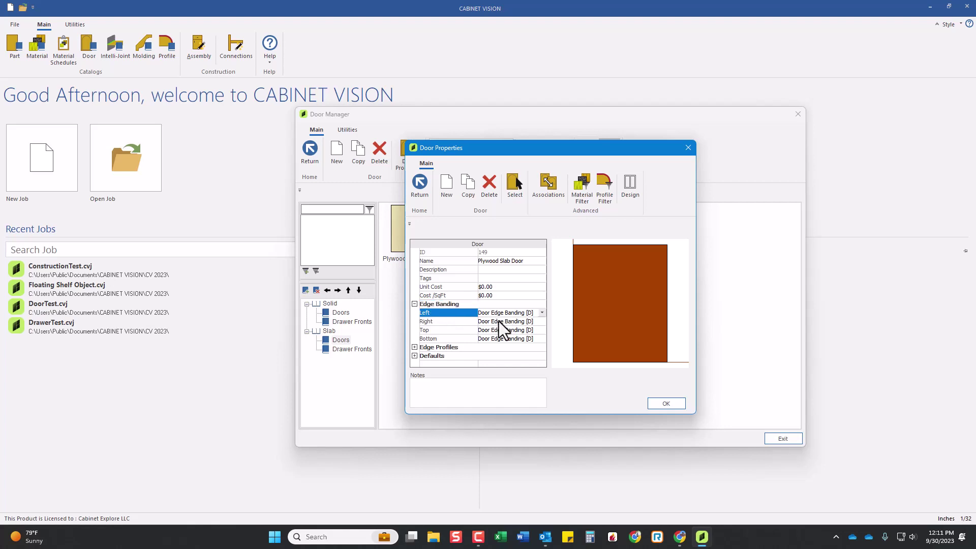
pyautogui.click(498, 329)
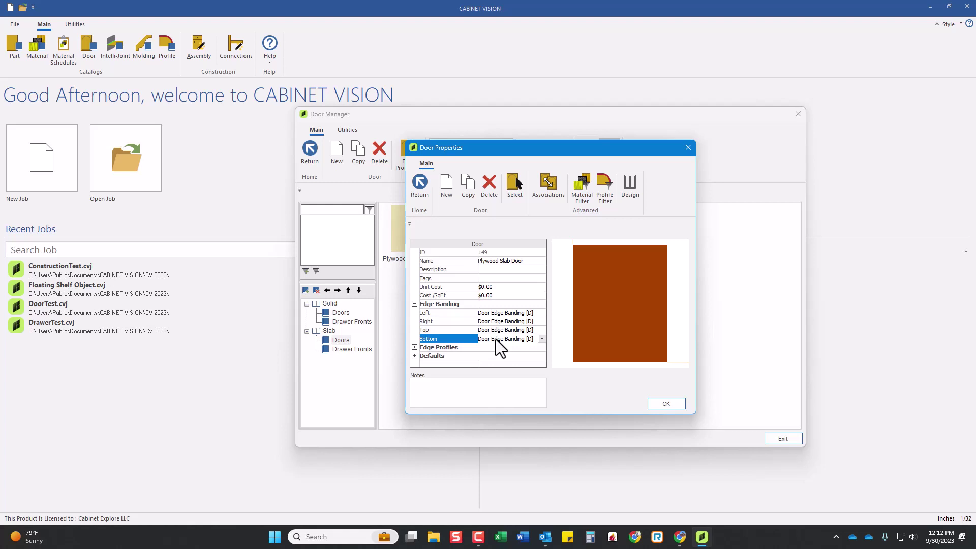
# Confirm the Plywood Slab Door properties, then start and cancel a new door entry
pyautogui.click(666, 405)
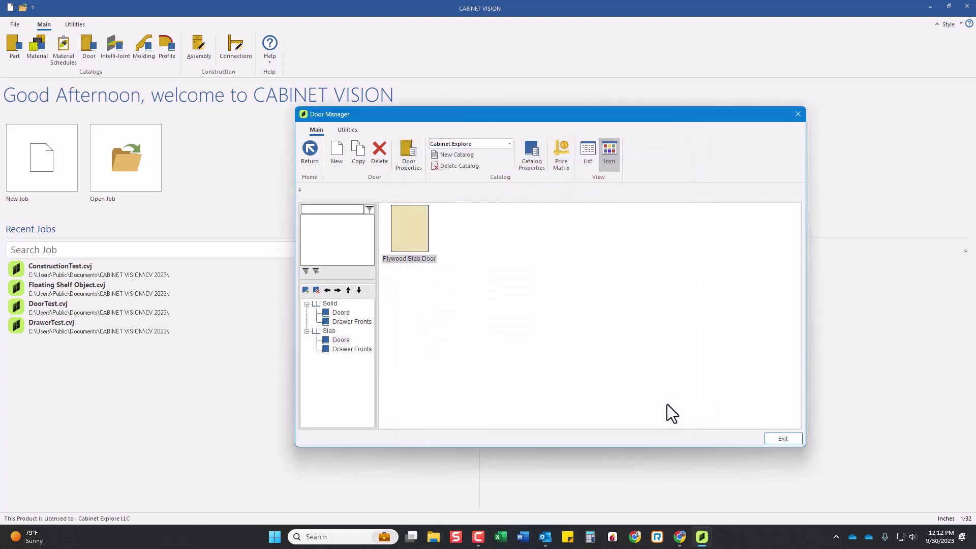
pyautogui.click(352, 349)
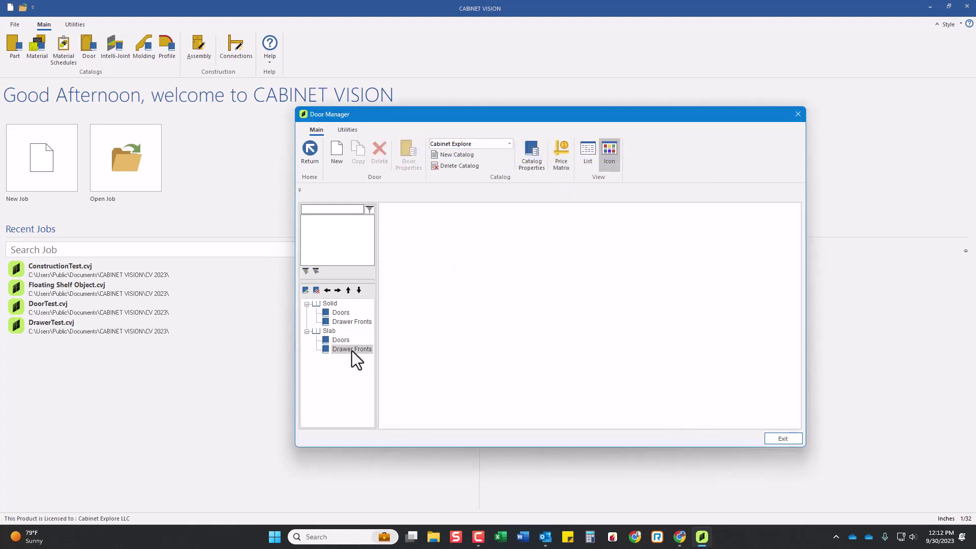
pyautogui.click(334, 154)
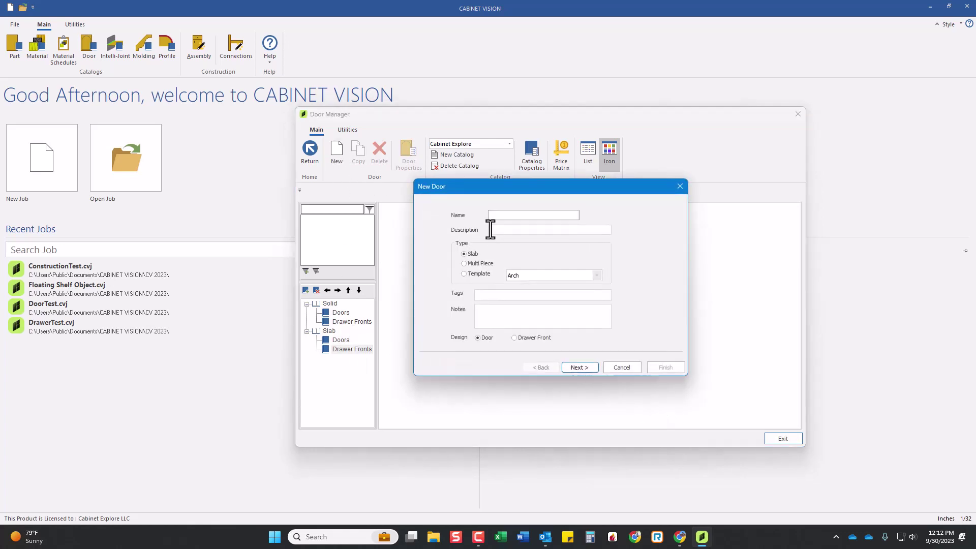
pyautogui.click(619, 367)
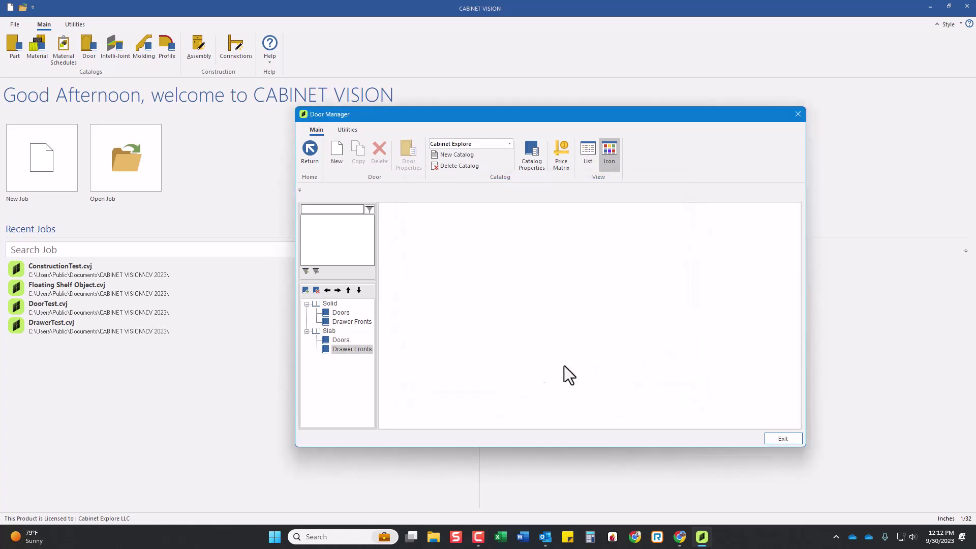
# Start the Plywood Slab Drawer Front under Slab Drawer Fronts and advance to its setup page
pyautogui.click(346, 341)
pyautogui.click(345, 350)
pyautogui.click(337, 156)
pyautogui.write('Plywood Slab D')
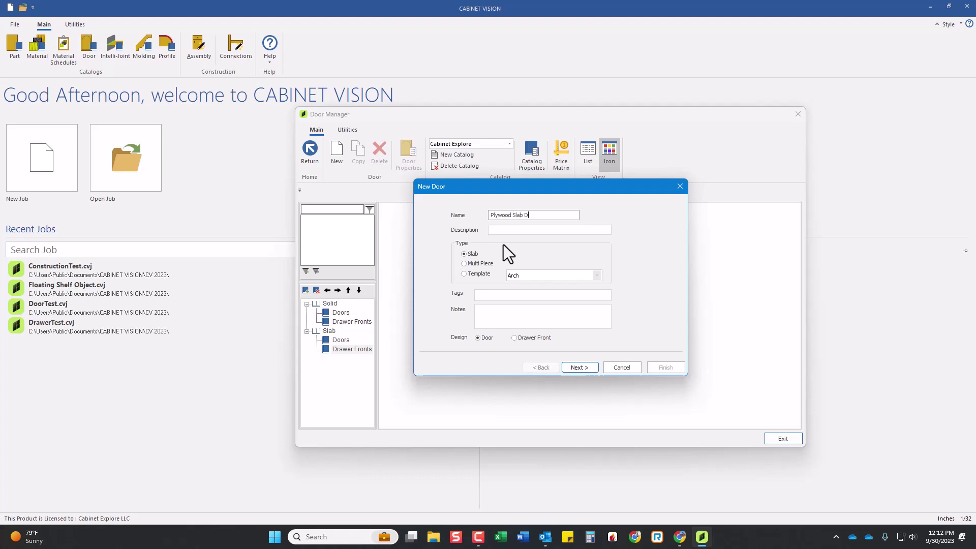
pyautogui.write('rawer Fr')
pyautogui.write('ont')
pyautogui.click(516, 338)
pyautogui.click(579, 366)
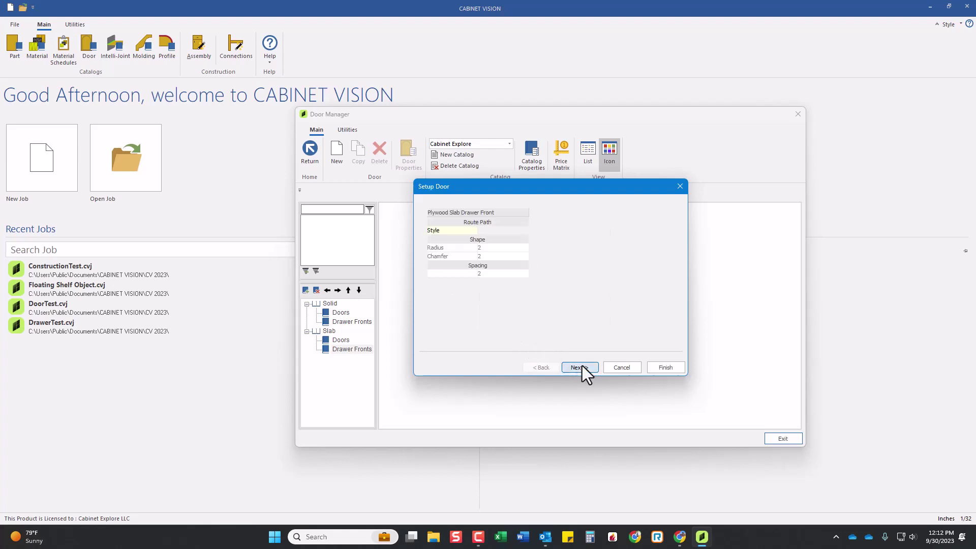
# Finish the Plywood Slab Drawer Front and review its Outside Edge profile filter without changes
pyautogui.click(666, 370)
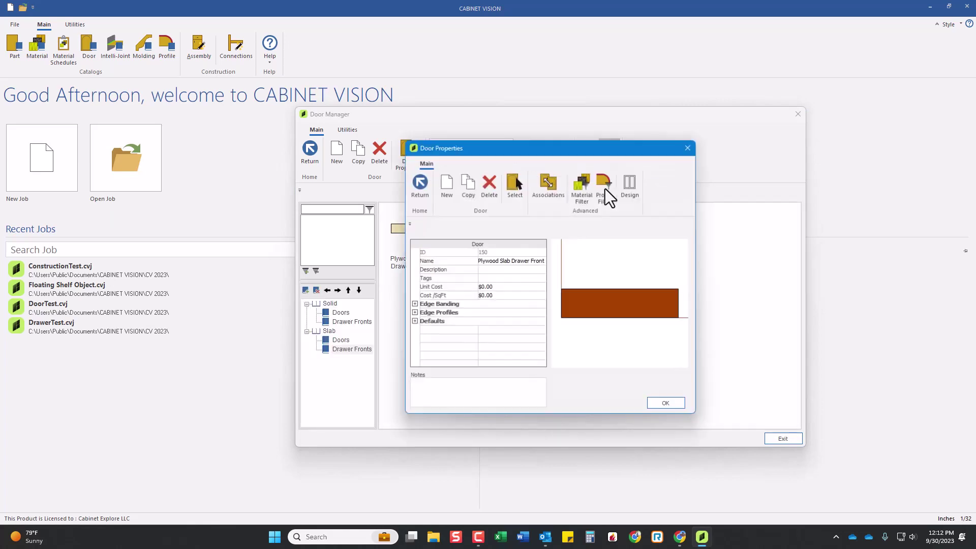
pyautogui.click(603, 189)
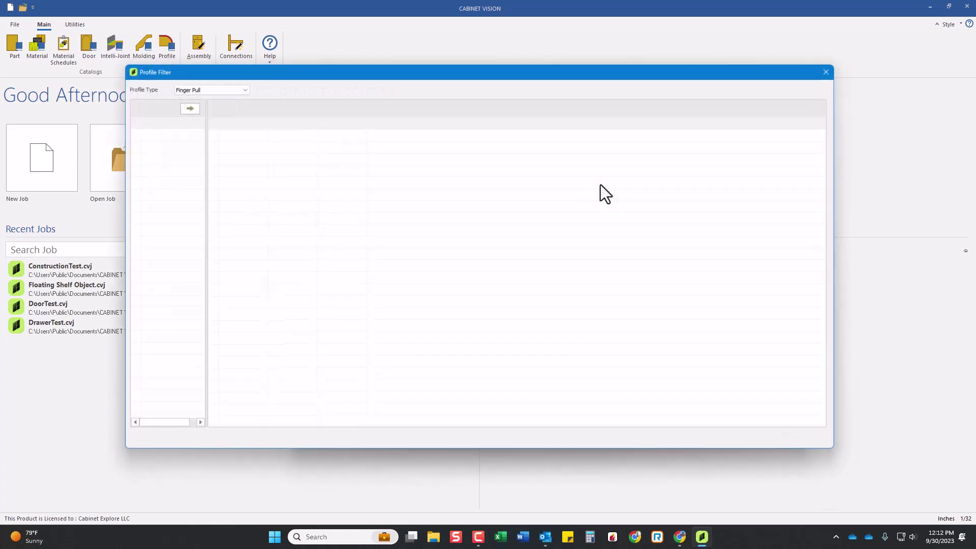
pyautogui.click(232, 91)
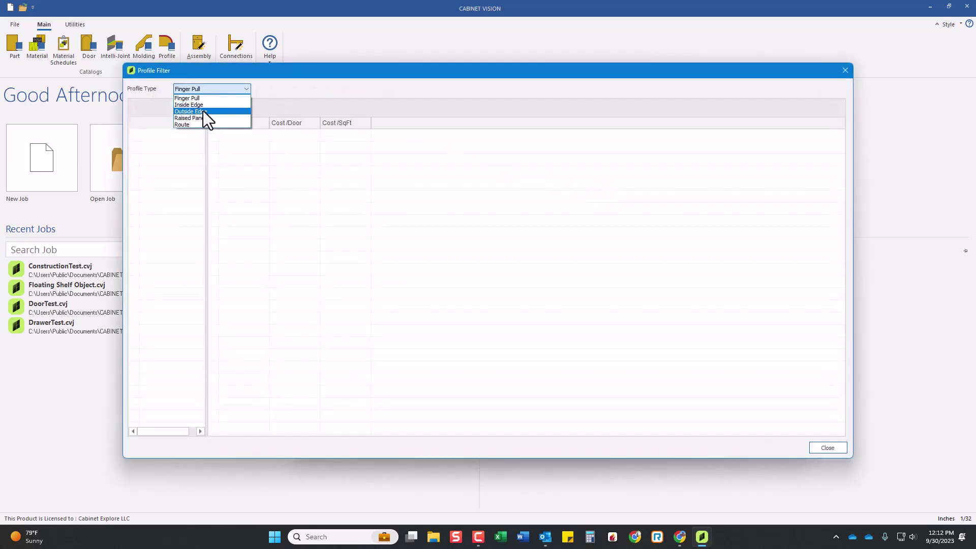
pyautogui.click(202, 110)
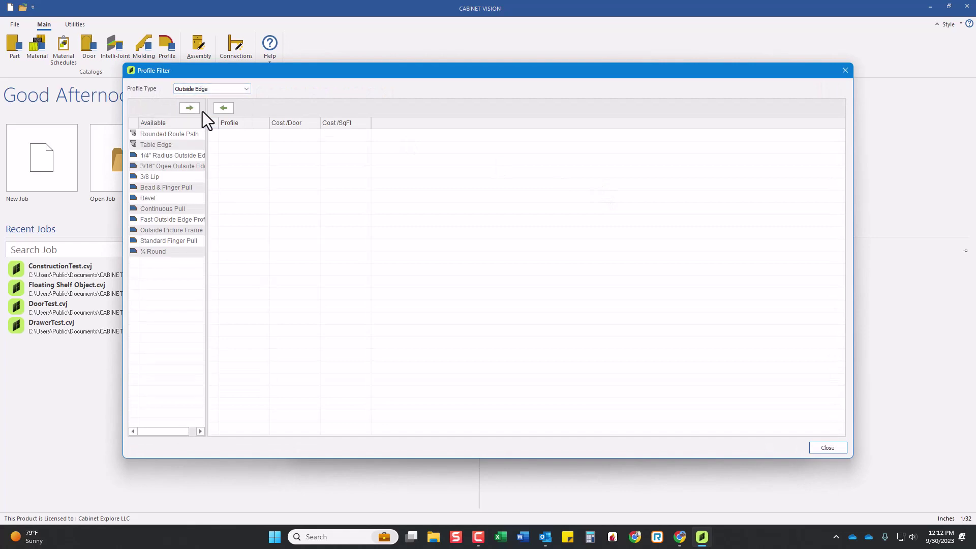
pyautogui.click(828, 448)
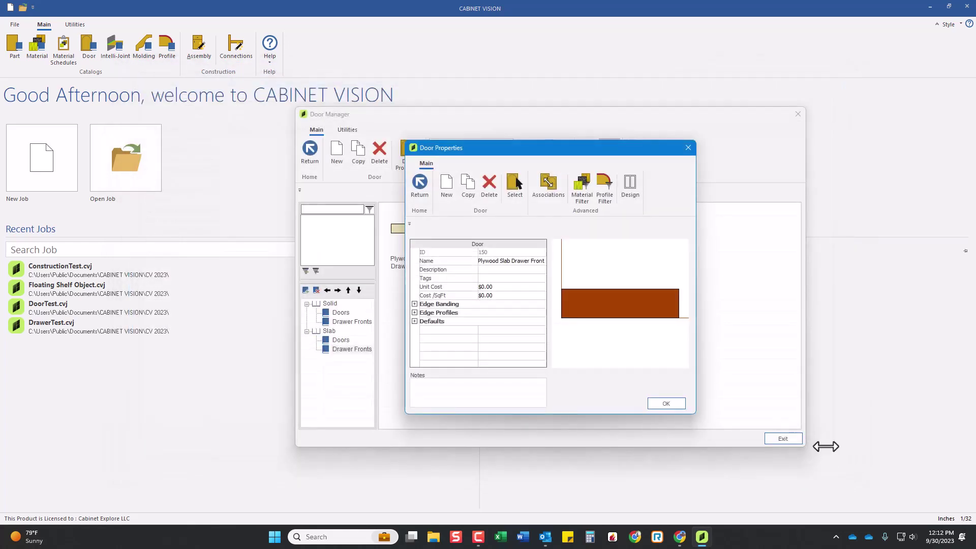
# Allow Cherry Slab material on the Plywood Slab Drawer Front and save
pyautogui.click(579, 185)
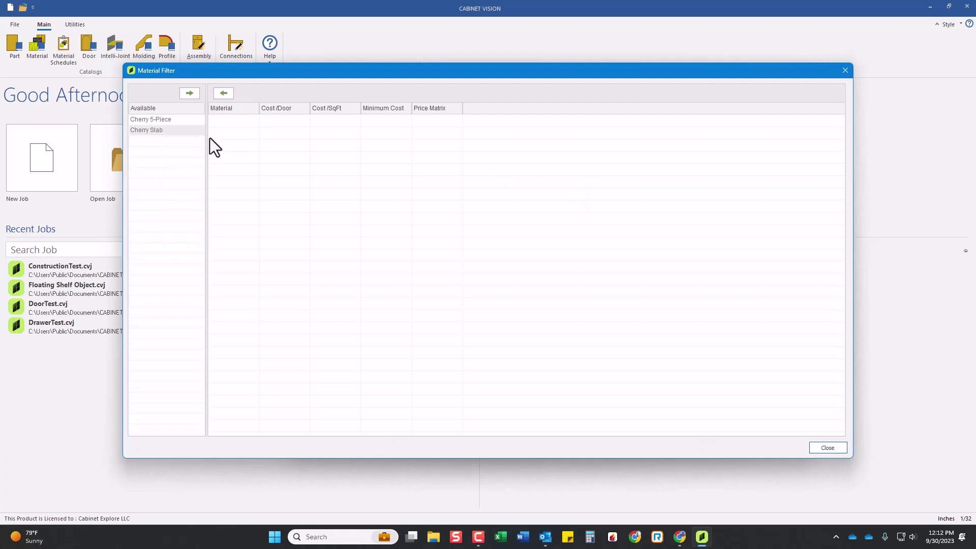
pyautogui.click(178, 130)
pyautogui.click(185, 93)
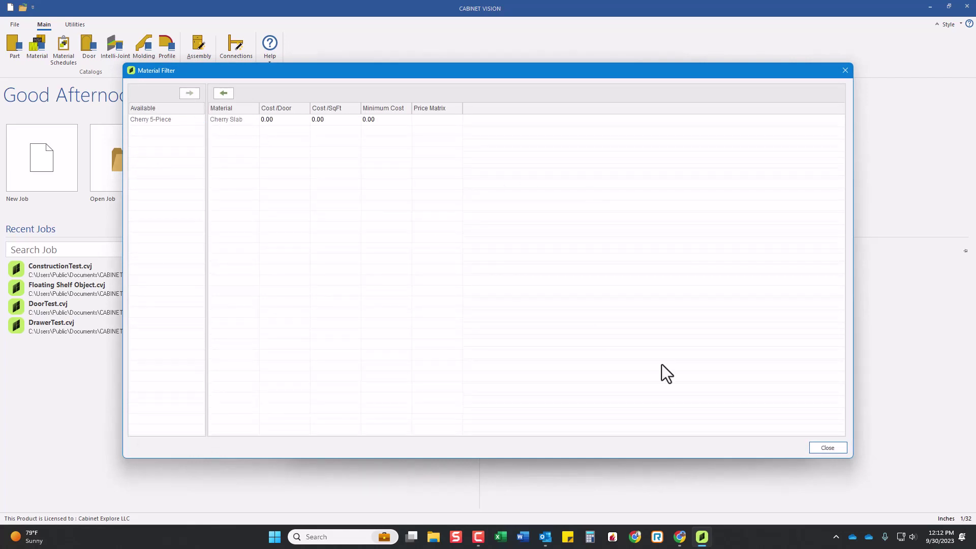
pyautogui.click(825, 450)
pyautogui.click(504, 303)
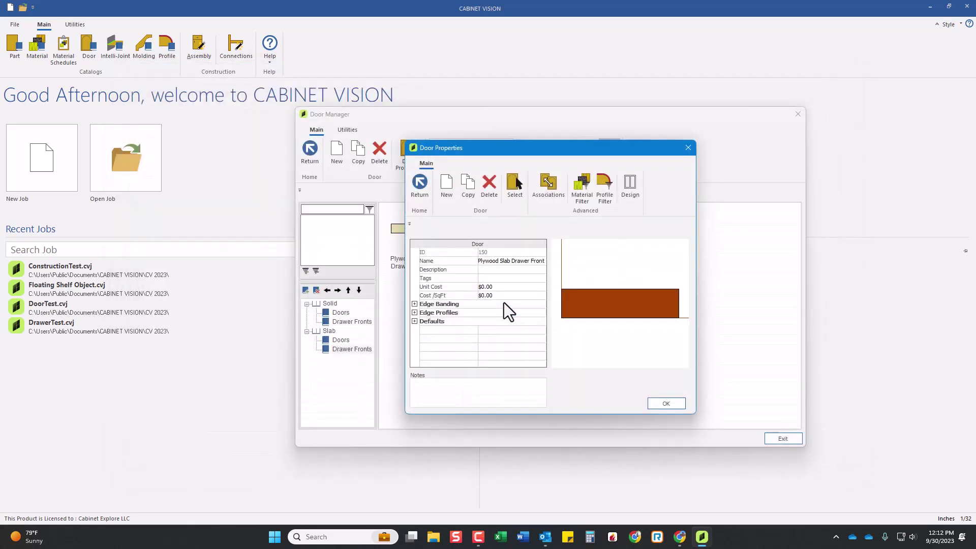
# Give the Plywood Slab Drawer Front's panel horizontal grain, save the design, and close its properties
pyautogui.click(630, 180)
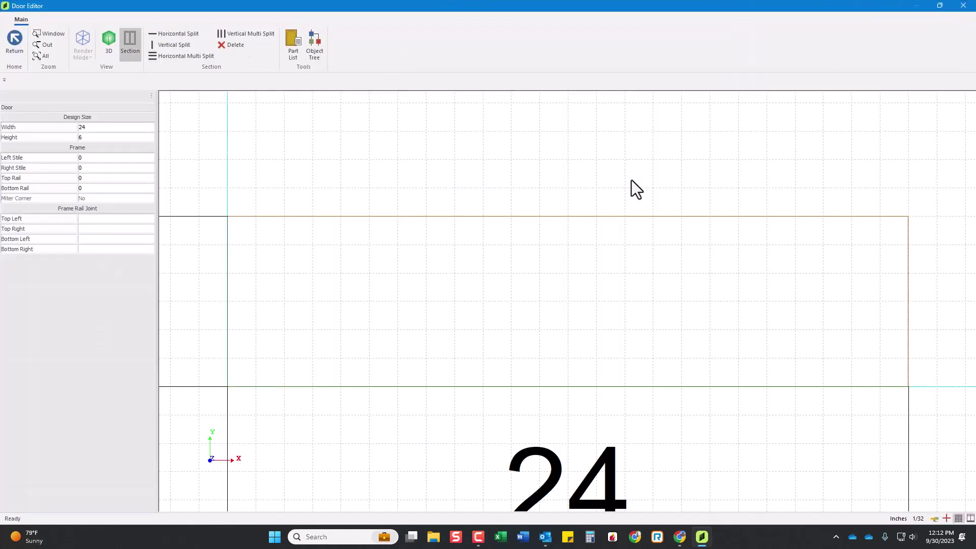
pyautogui.click(339, 275)
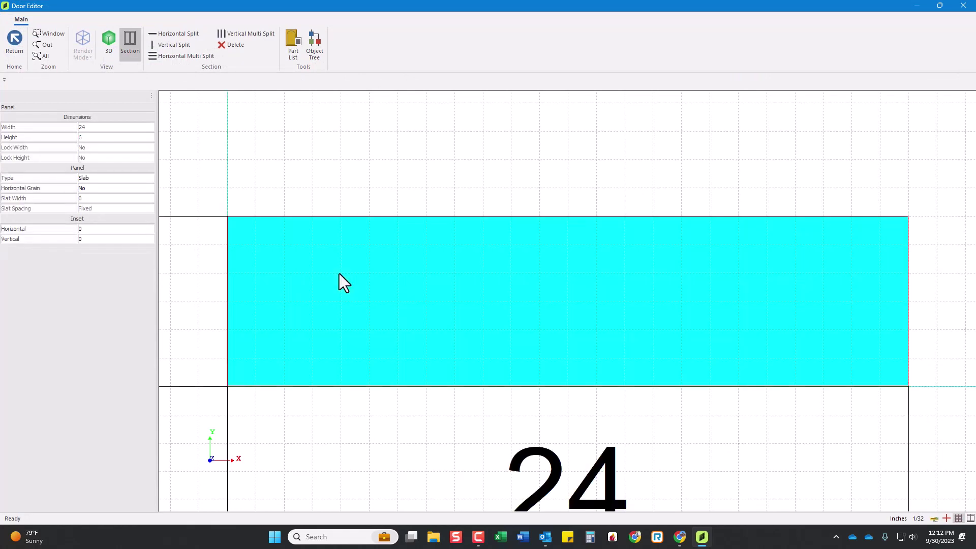
pyautogui.click(93, 188)
pyautogui.click(121, 187)
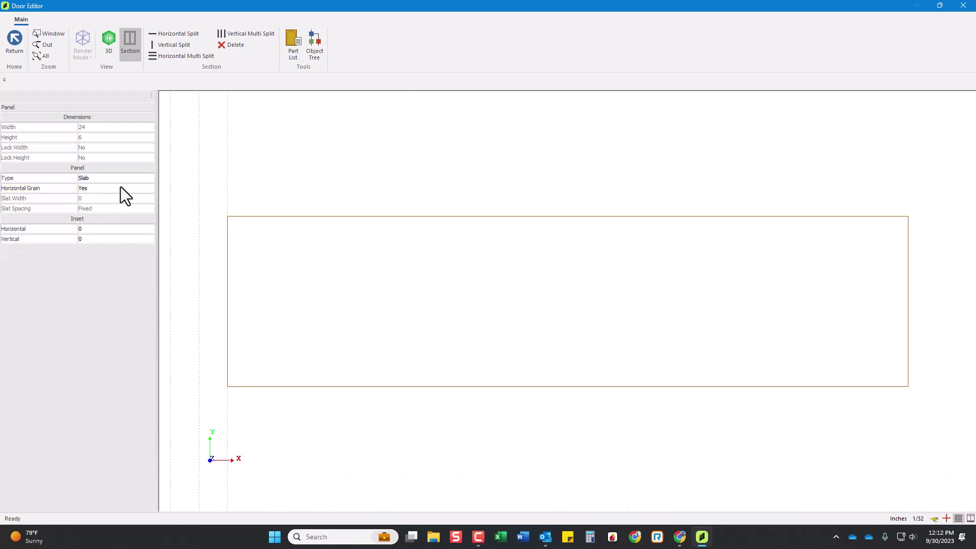
pyautogui.click(15, 38)
pyautogui.click(455, 283)
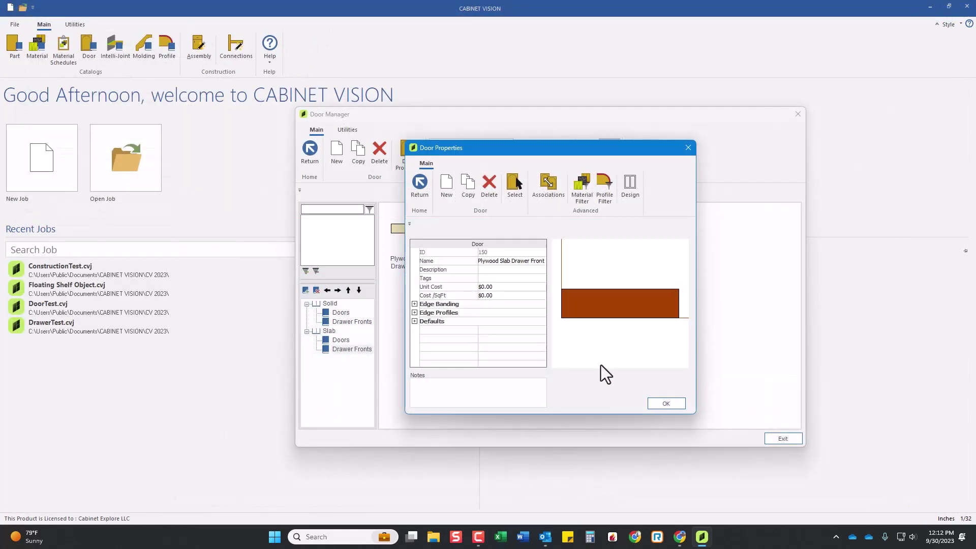
pyautogui.click(678, 407)
# Reopen the door catalog and open Slab Front's properties under Solid > Drawer Fronts
pyautogui.click(781, 440)
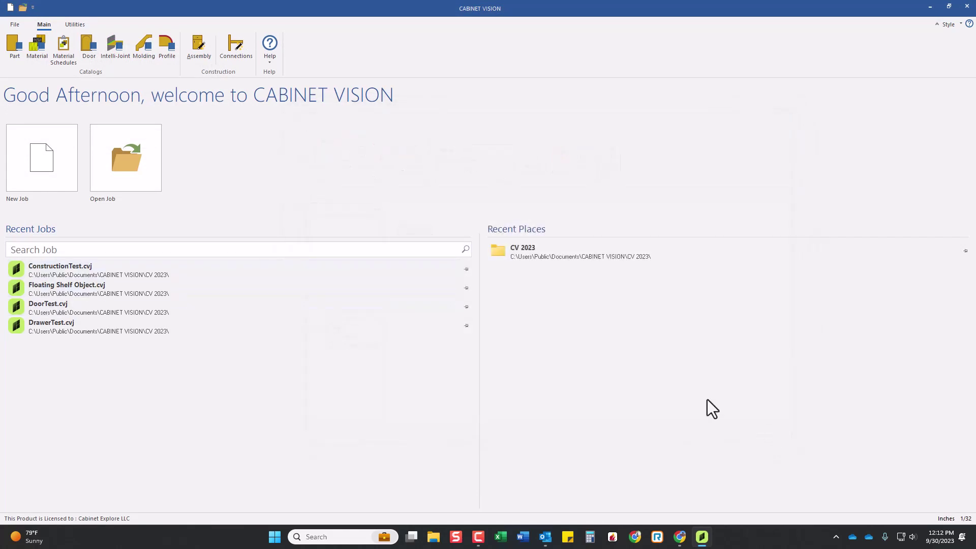
pyautogui.click(86, 50)
pyautogui.click(310, 319)
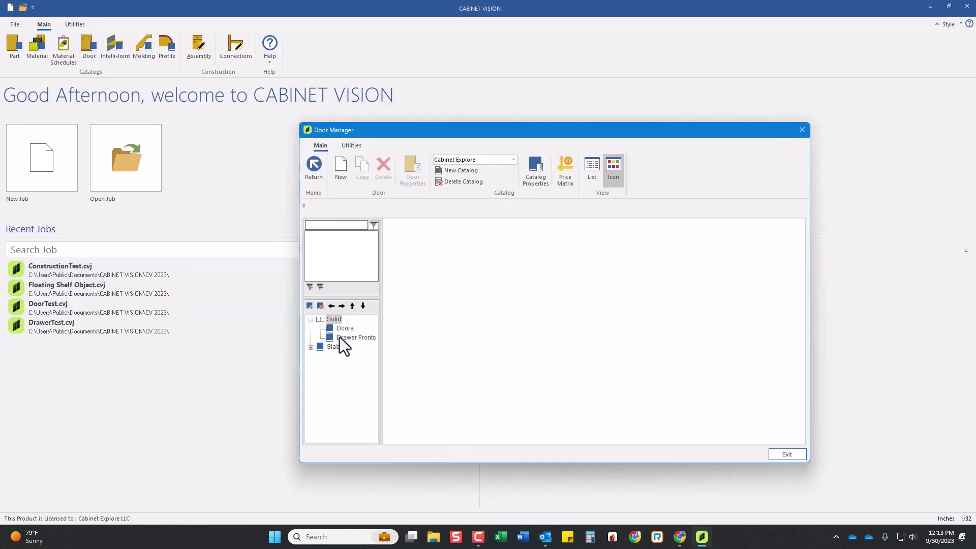
pyautogui.click(339, 336)
pyautogui.click(418, 249)
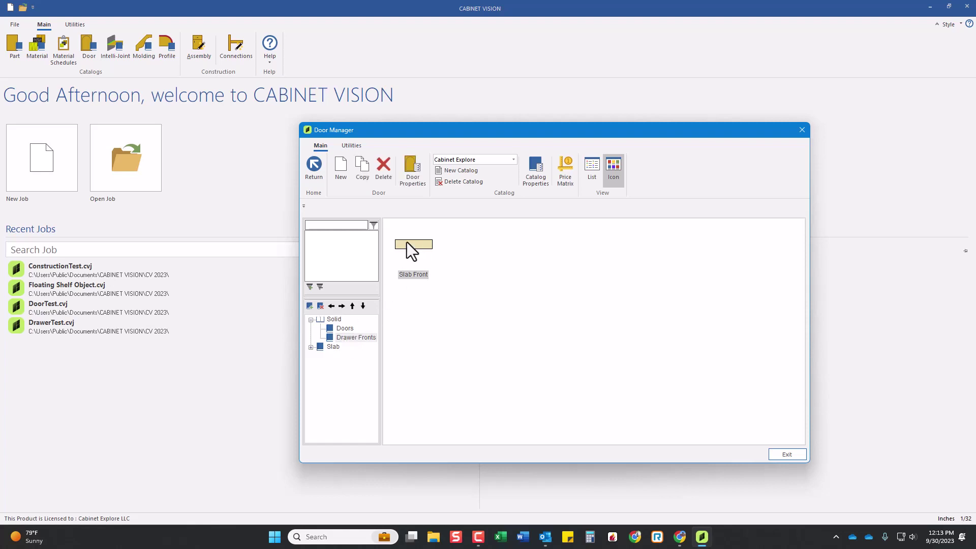
pyautogui.doubleClick(407, 242)
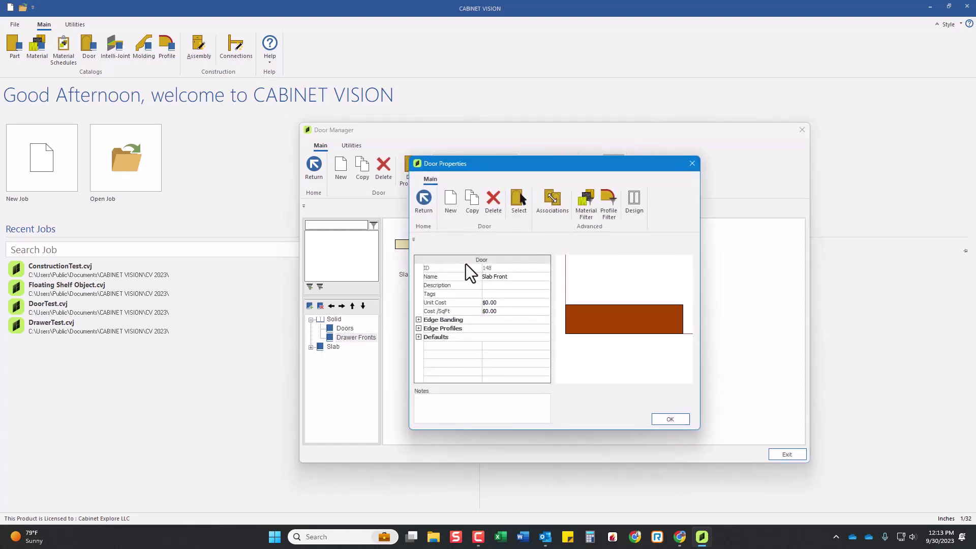
# Set Slab Front's panel to horizontal grain, save the design, and confirm the properties
pyautogui.click(629, 207)
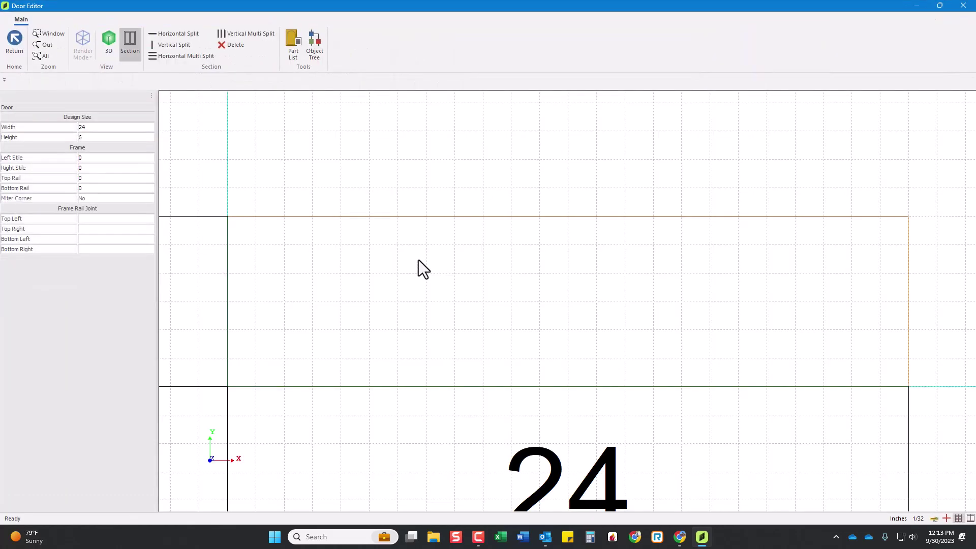
pyautogui.click(418, 261)
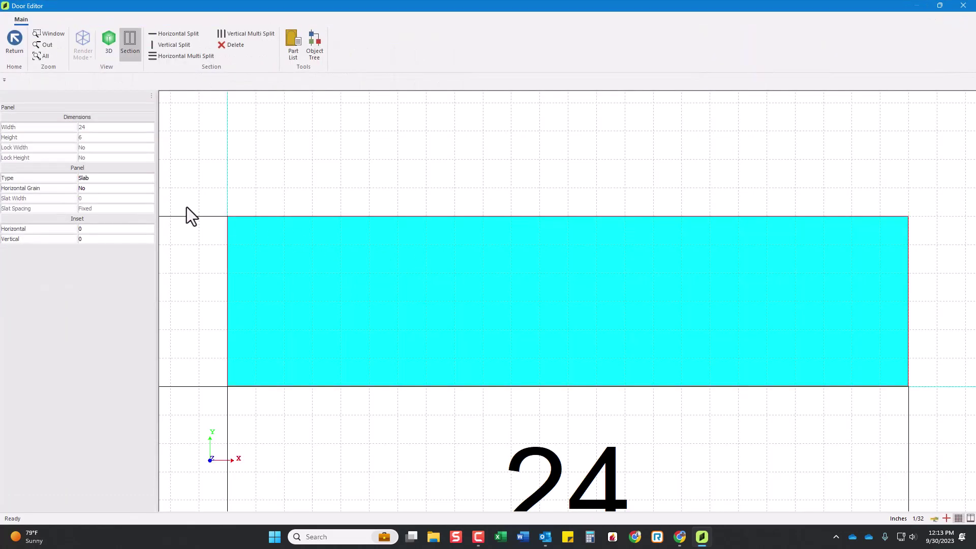
pyautogui.doubleClick(111, 189)
pyautogui.click(17, 46)
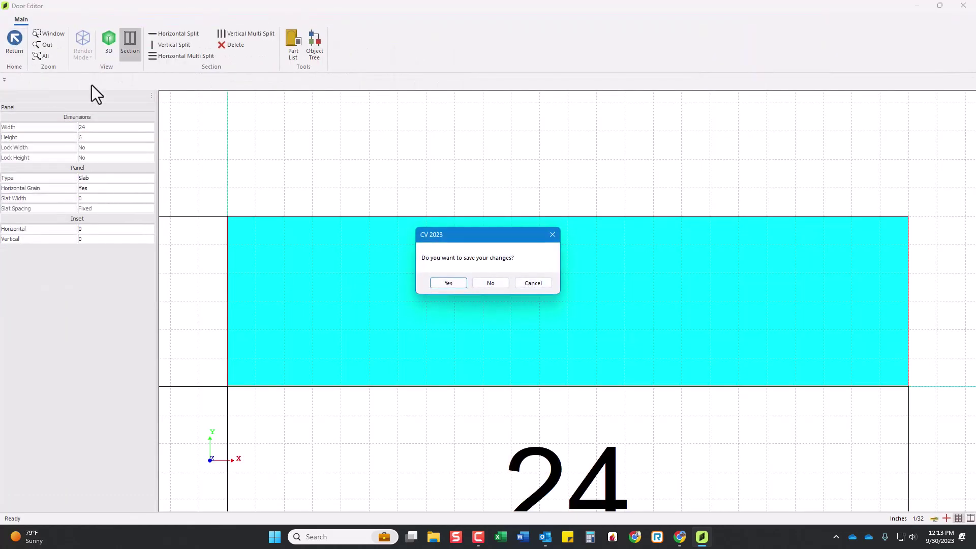
pyautogui.click(448, 283)
pyautogui.click(668, 420)
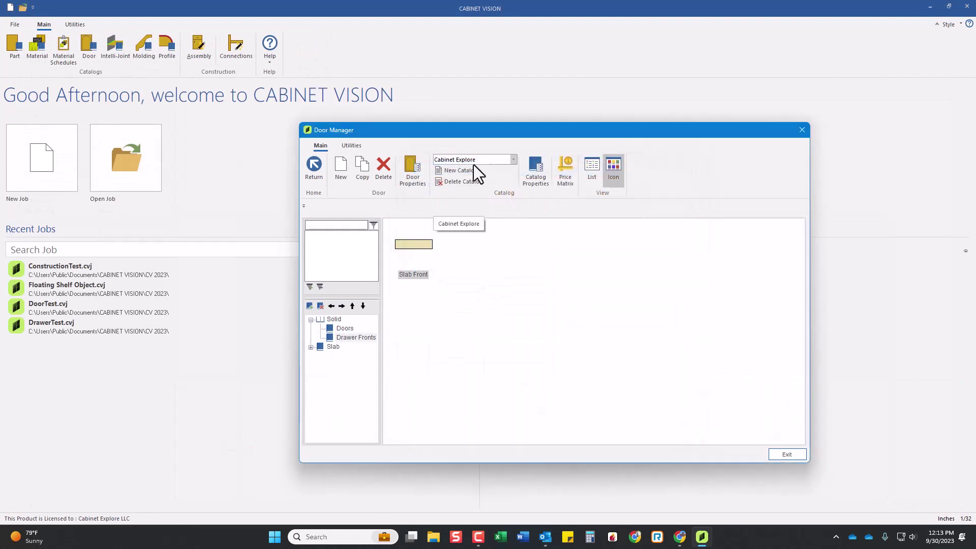
# Confirm Cabinet Explore remains the selected door catalog
pyautogui.click(495, 162)
pyautogui.click(482, 162)
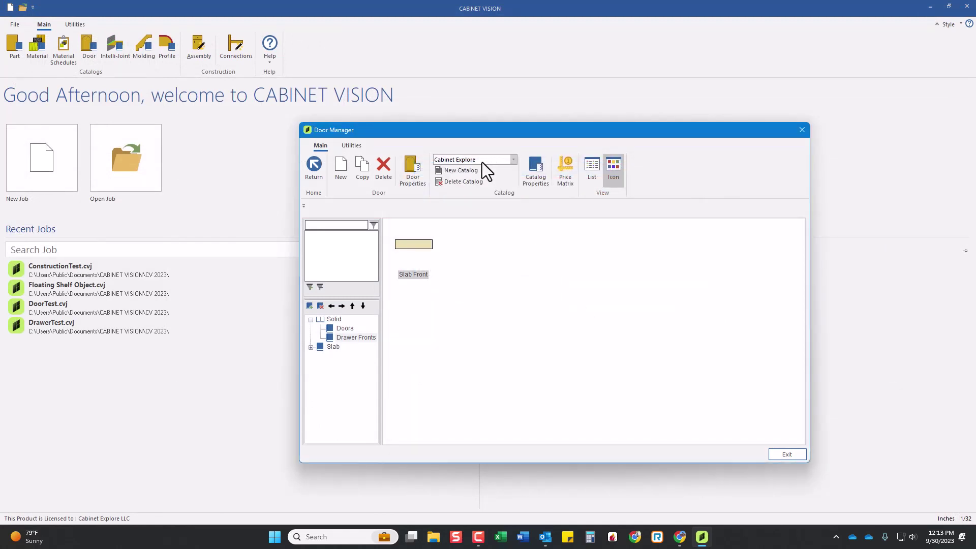
pyautogui.click(632, 266)
# Browse the Solid and Slab door and drawer front folders to verify all four designs
pyautogui.click(331, 322)
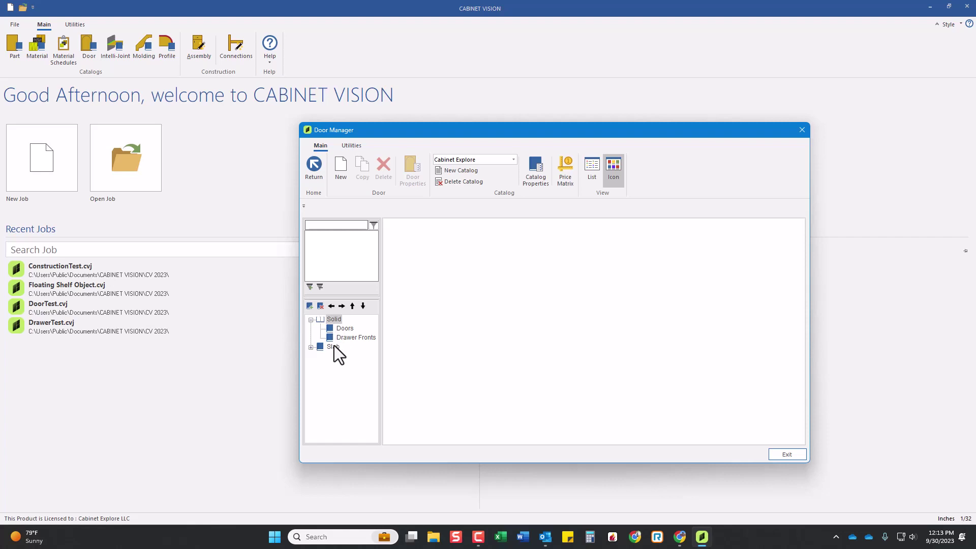
pyautogui.click(349, 329)
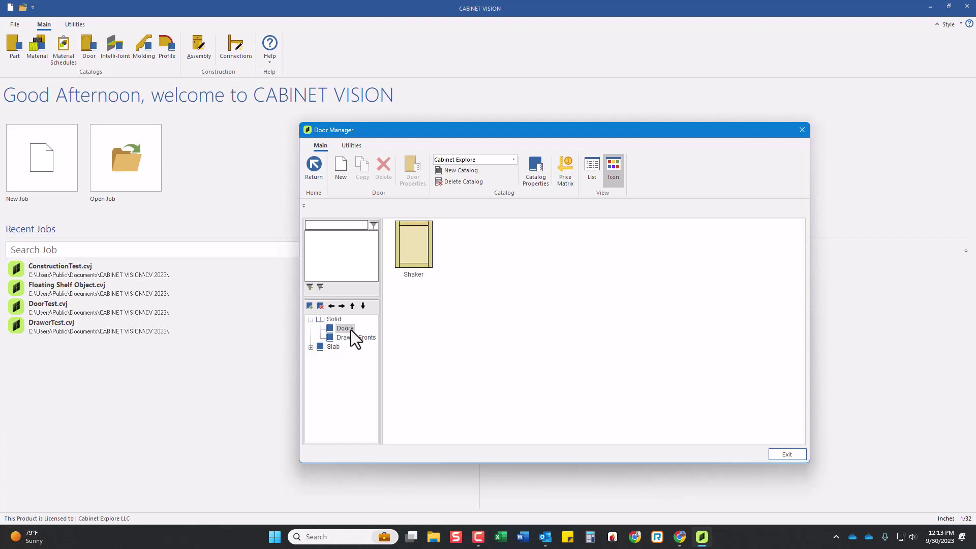
pyautogui.click(349, 337)
pyautogui.press('Tab')
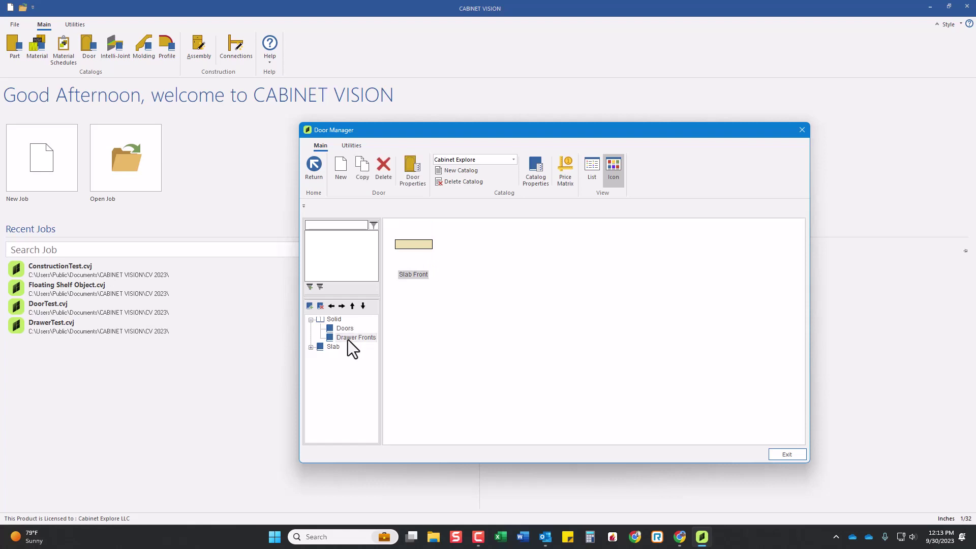
pyautogui.click(311, 347)
pyautogui.click(332, 347)
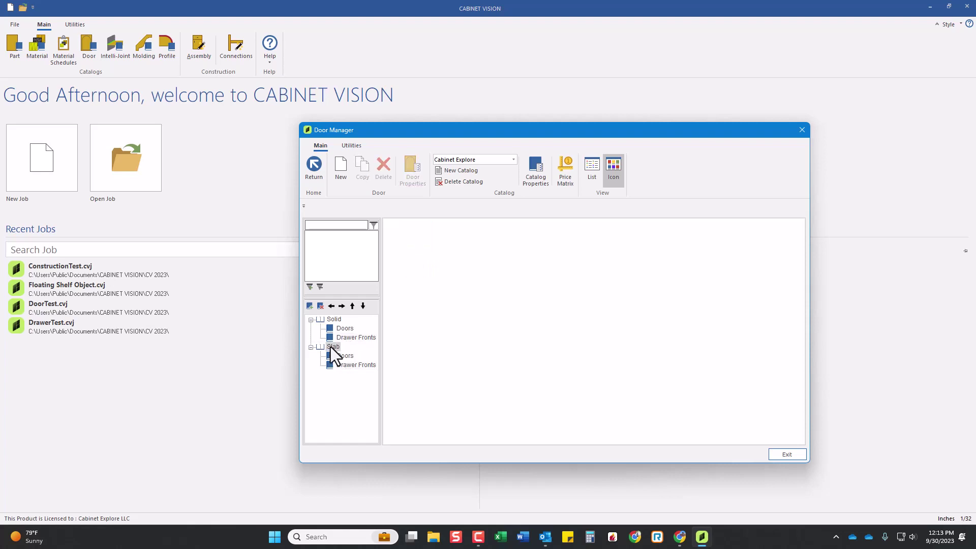
pyautogui.click(343, 356)
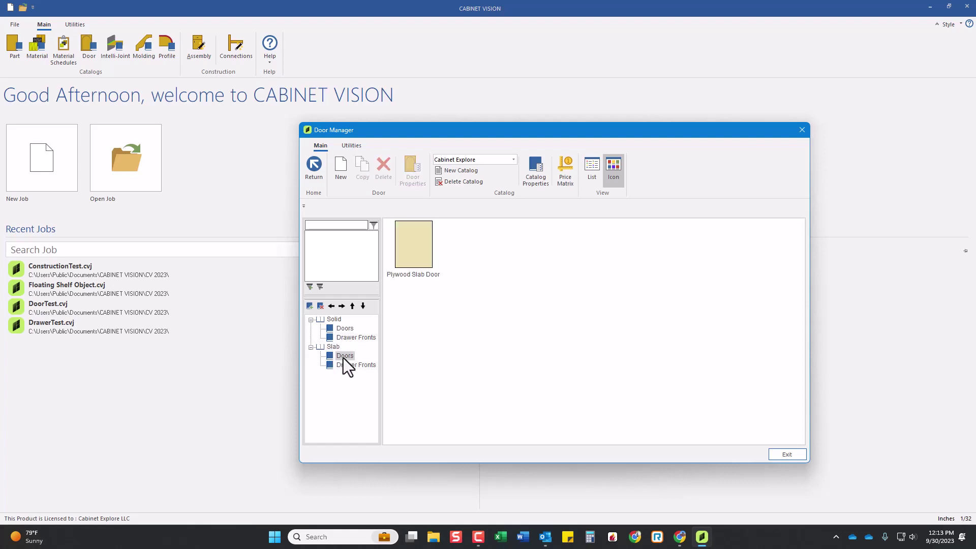
pyautogui.click(350, 363)
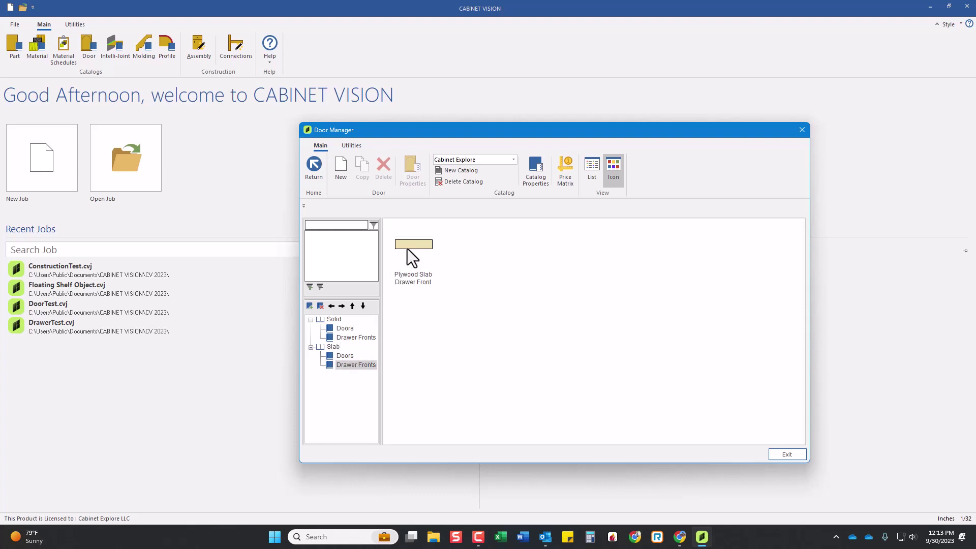